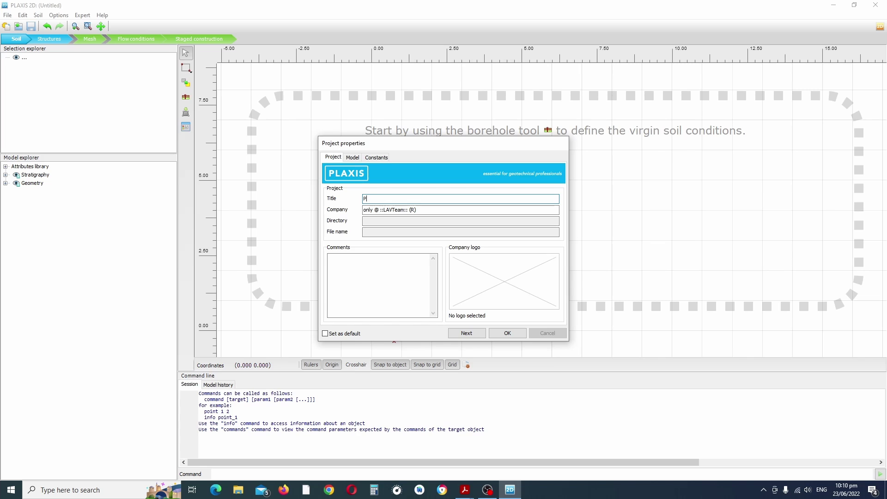
# Title the project 'Pad Footing 1 YT' with the comment 'Flexible Pad Footing'
pyautogui.write('ad Footing 1 YT')
pyautogui.click(349, 266)
pyautogui.write('Fel')
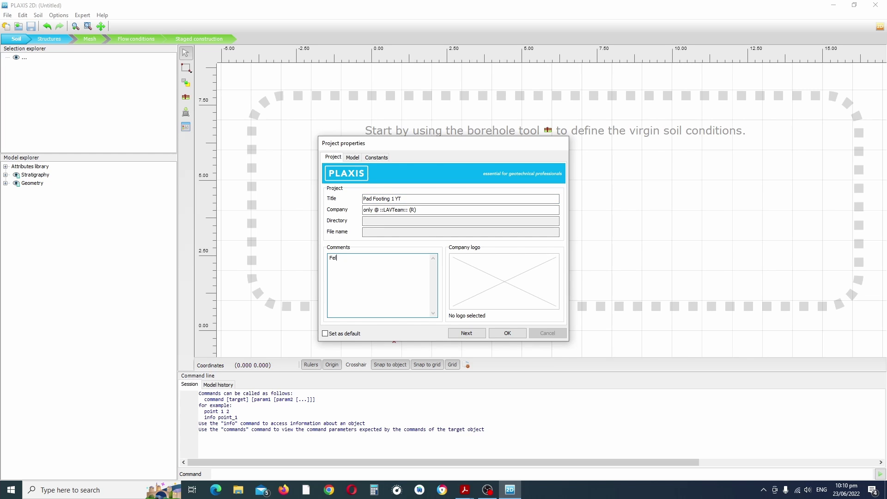
pyautogui.press('BackSpace')
pyautogui.press('BackSpace')
pyautogui.write('lexible Pad Footing')
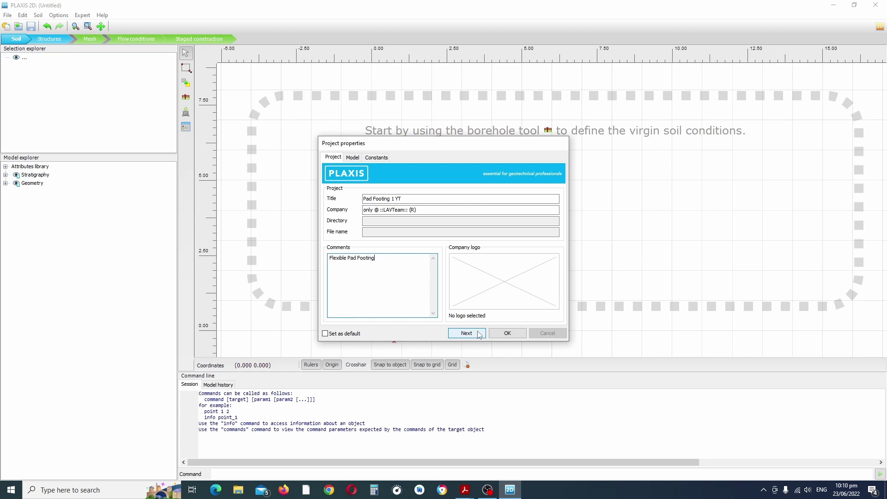
pyautogui.click(479, 334)
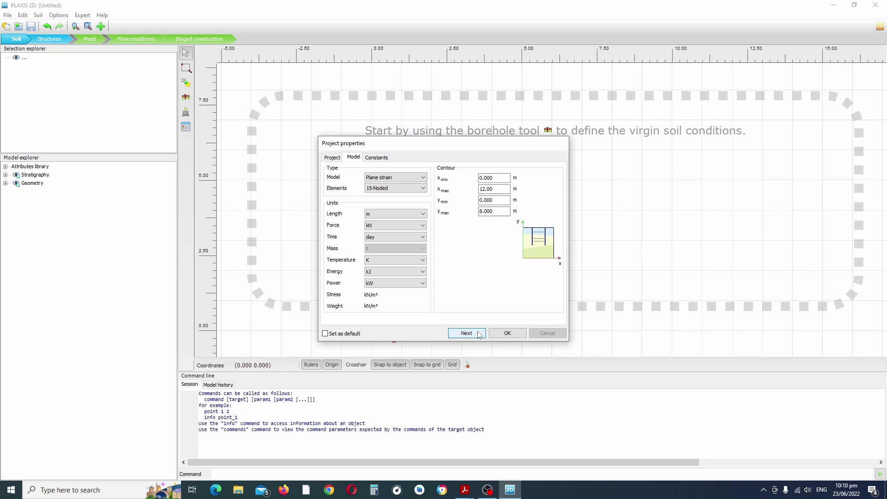
# Make the model Axisymmetry with a soil contour of x 0–6 m and y 0–4 m
pyautogui.click(412, 178)
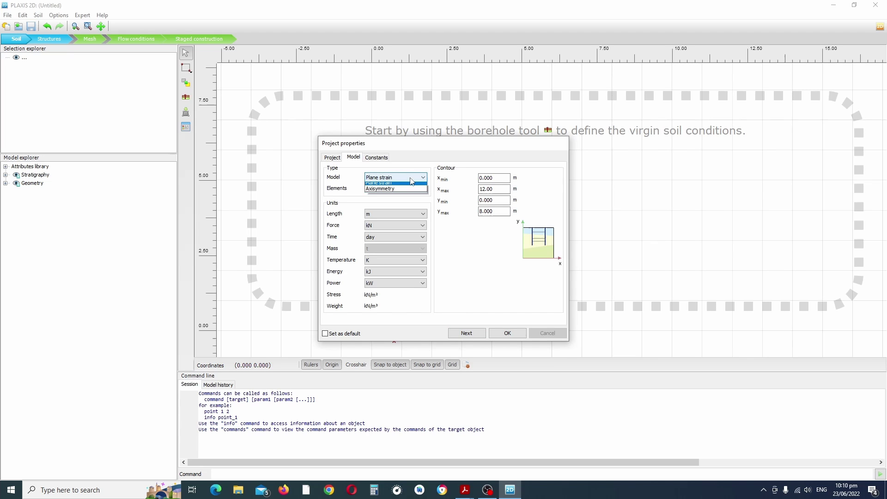
pyautogui.click(386, 194)
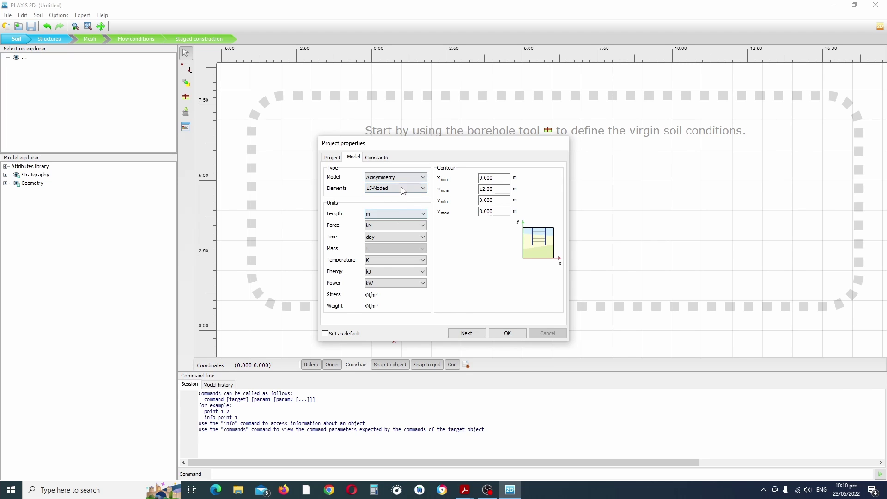
pyautogui.click(489, 190)
pyautogui.doubleClick(496, 190)
pyautogui.write('6')
pyautogui.doubleClick(497, 211)
pyautogui.write('4')
pyautogui.hotkey('shift', 'Tab')
pyautogui.press('End')
pyautogui.click(377, 157)
pyautogui.click(352, 158)
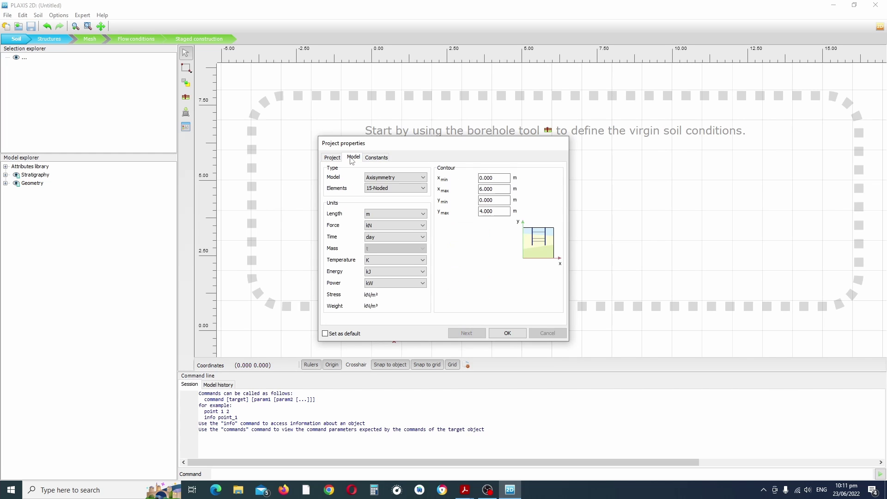
pyautogui.click(333, 158)
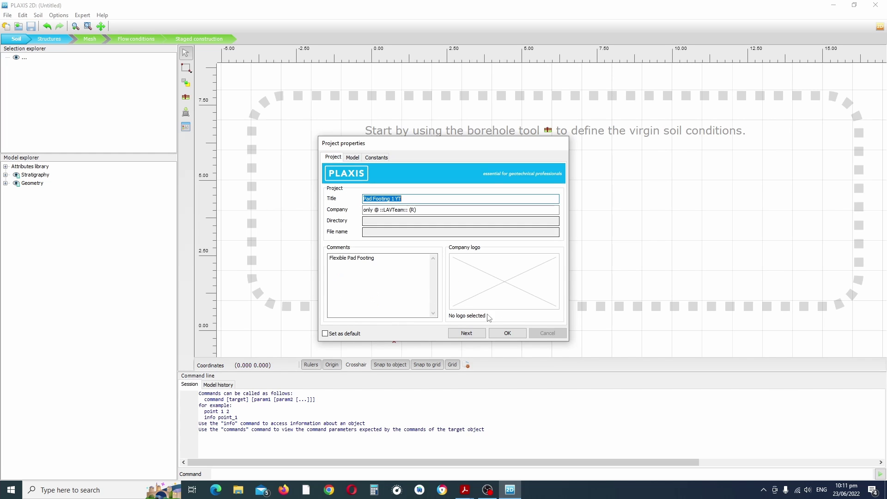
# Apply the project properties and place Borehole_1 at x = 0
pyautogui.click(505, 333)
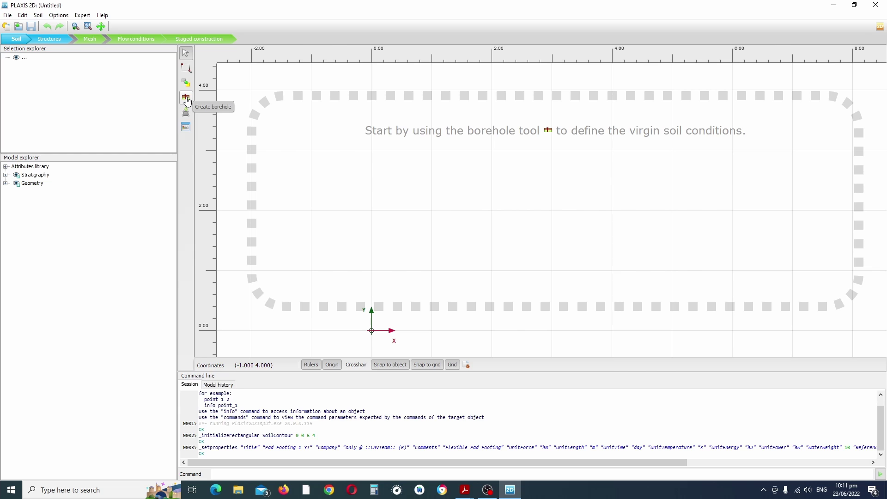
pyautogui.click(187, 98)
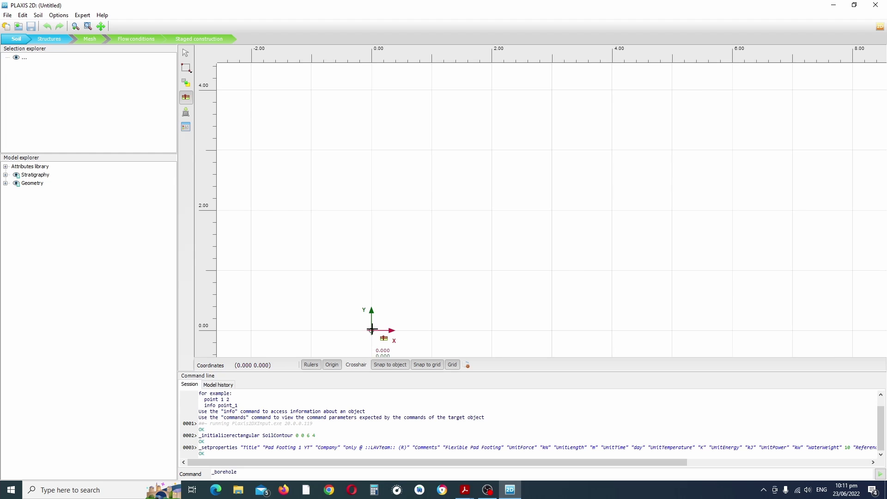
pyautogui.click(371, 329)
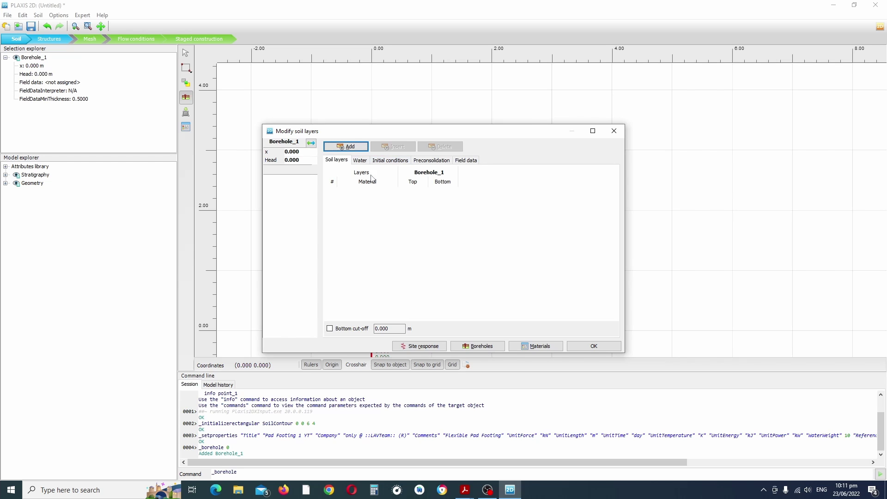
# Add two soil layers to Borehole_1, with layer 1 running from 4 m to 2 m
pyautogui.click(360, 147)
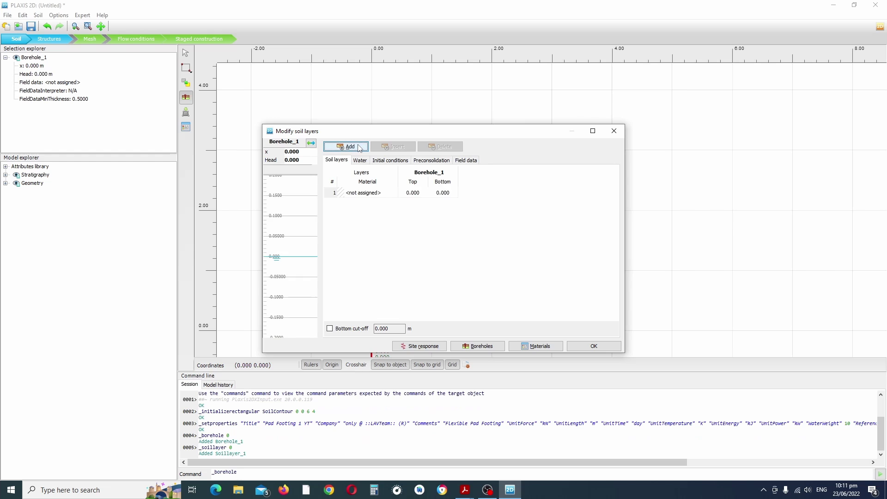
pyautogui.click(359, 147)
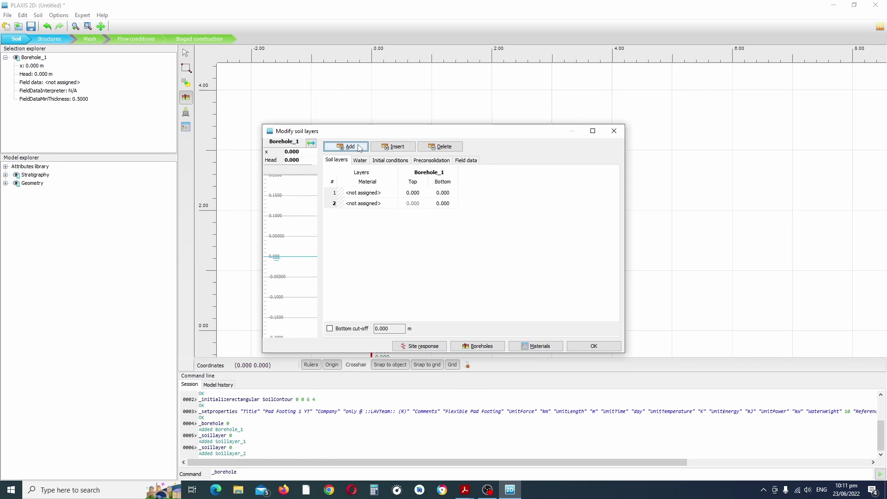
pyautogui.doubleClick(413, 193)
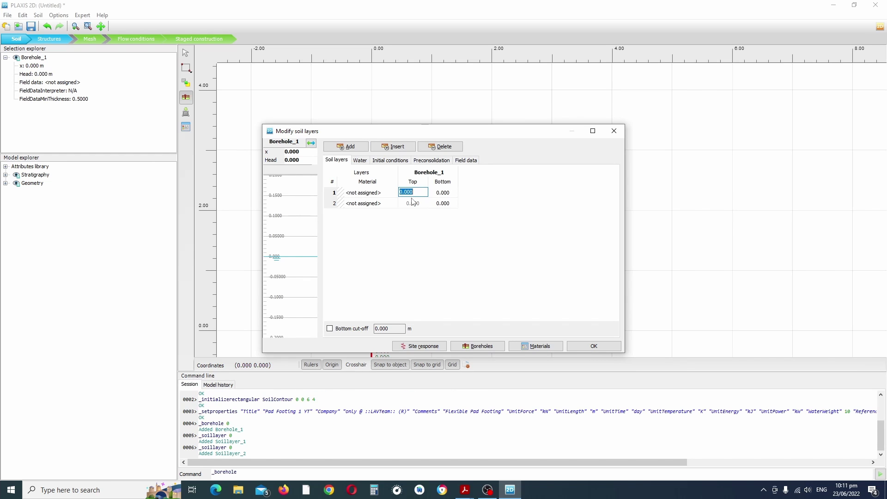
pyautogui.write('4')
pyautogui.press('Tab')
pyautogui.write('2')
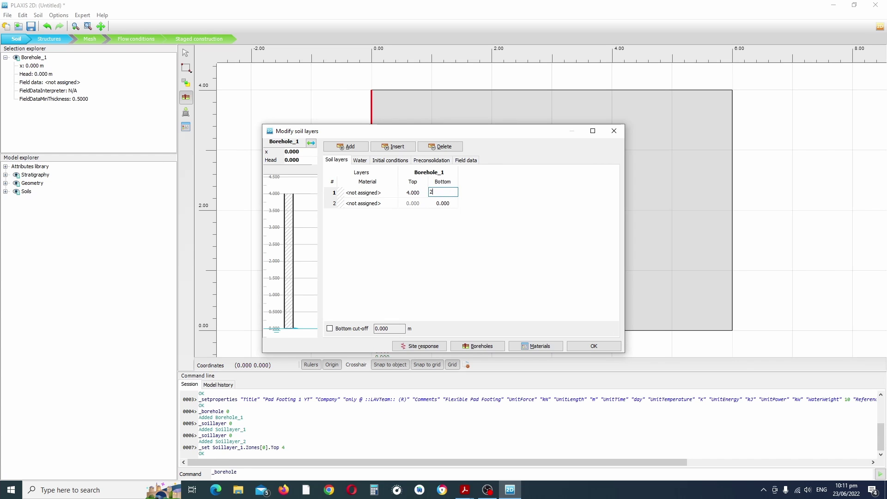
pyautogui.press('Return')
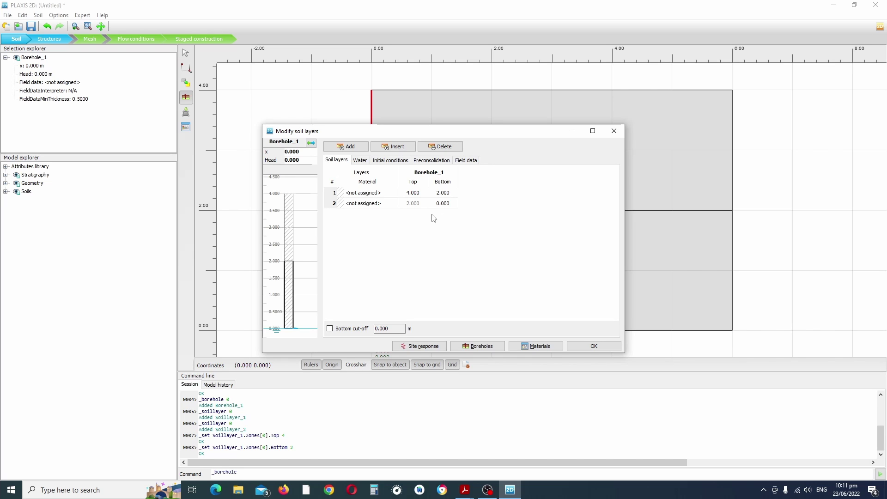
# Set the borehole water head to 2 m and bring up the Material sets list
pyautogui.click(301, 159)
pyautogui.write('2')
pyautogui.press('Return')
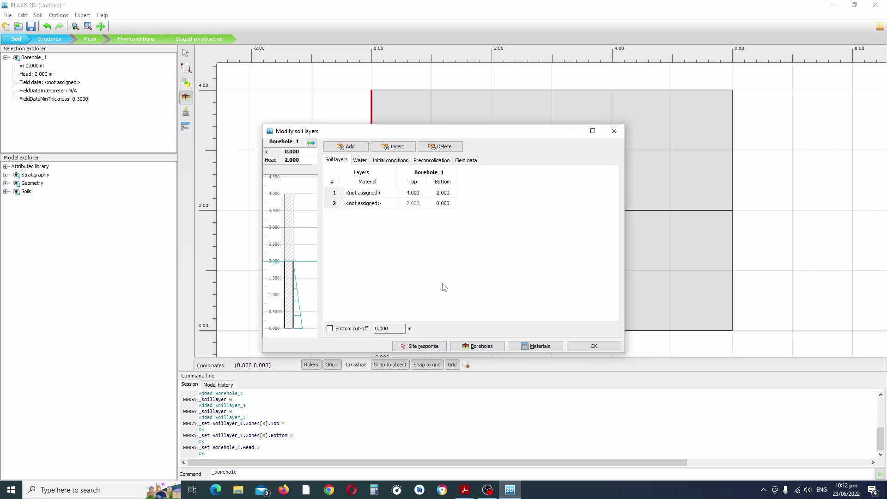
pyautogui.click(543, 348)
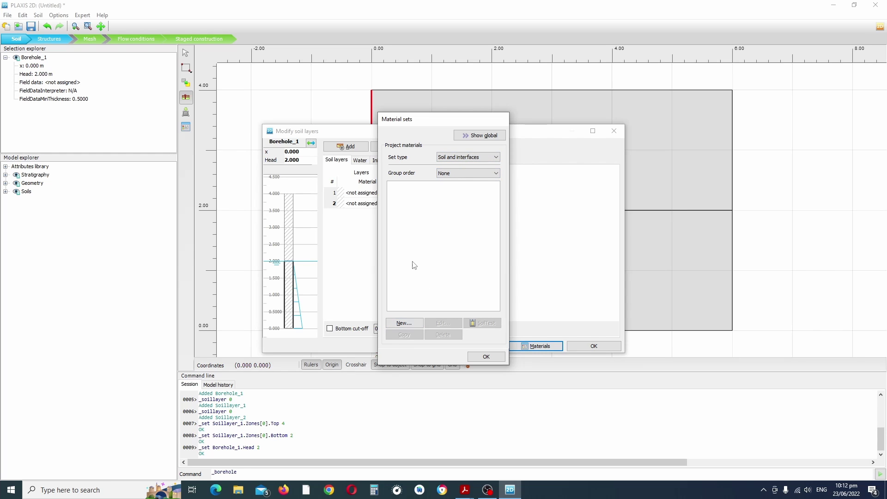
# Create a soil material named Sand with γunsat 17 and γsat 20 kN/m³
pyautogui.click(403, 323)
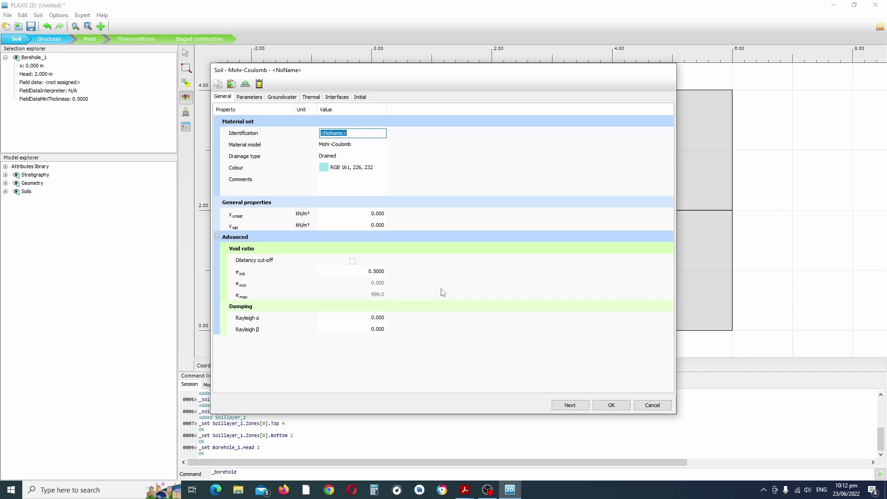
pyautogui.write('Sand')
pyautogui.click(342, 214)
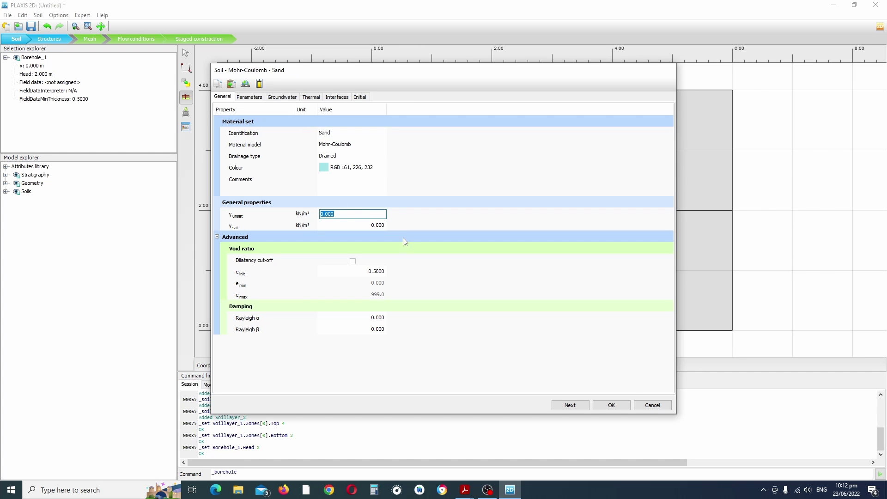
pyautogui.write('17')
pyautogui.click(387, 225)
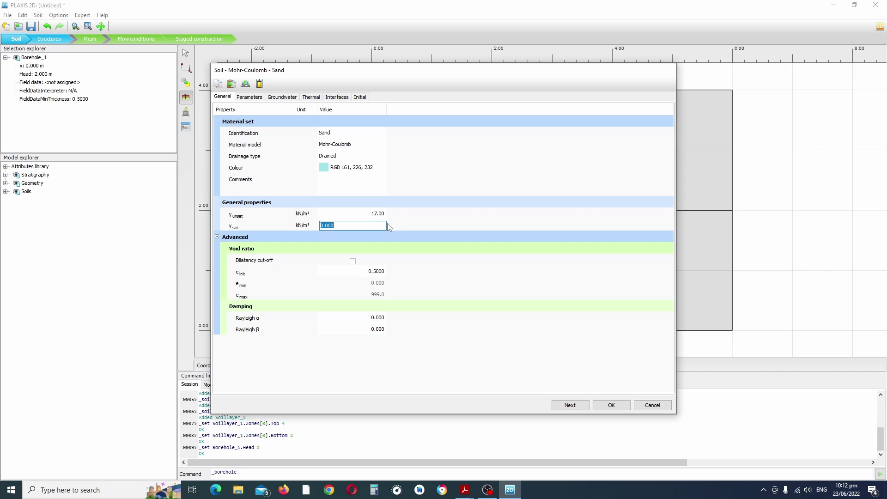
pyautogui.write('20')
pyautogui.click(455, 282)
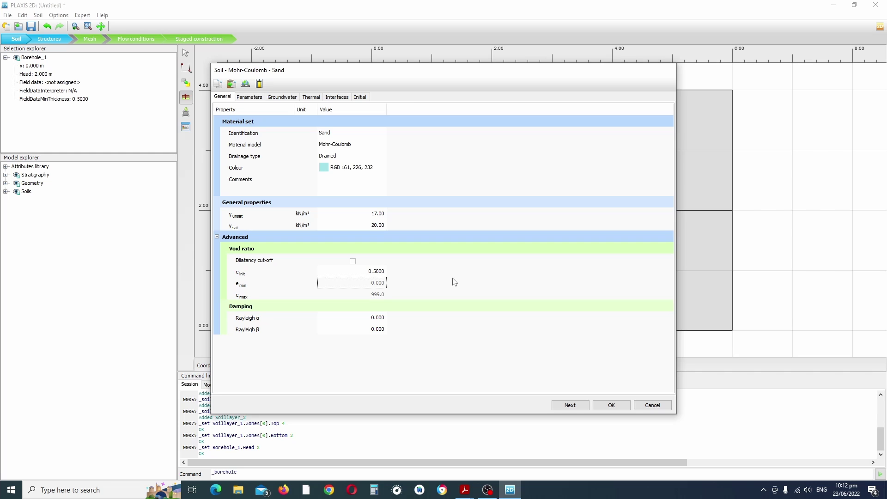
pyautogui.click(256, 98)
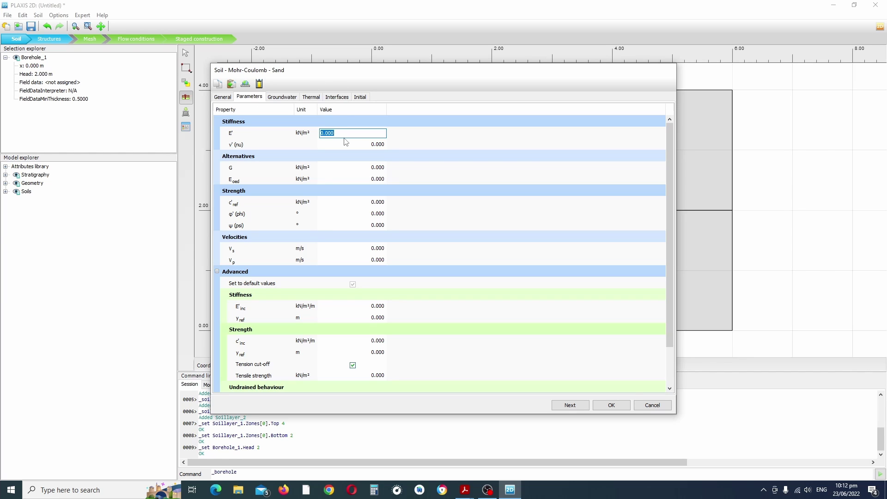
# Give Sand a stiffness E' of 13e3 kN/m² and Poisson's ratio ν' of 0.3
pyautogui.write('13e3')
pyautogui.press('Tab')
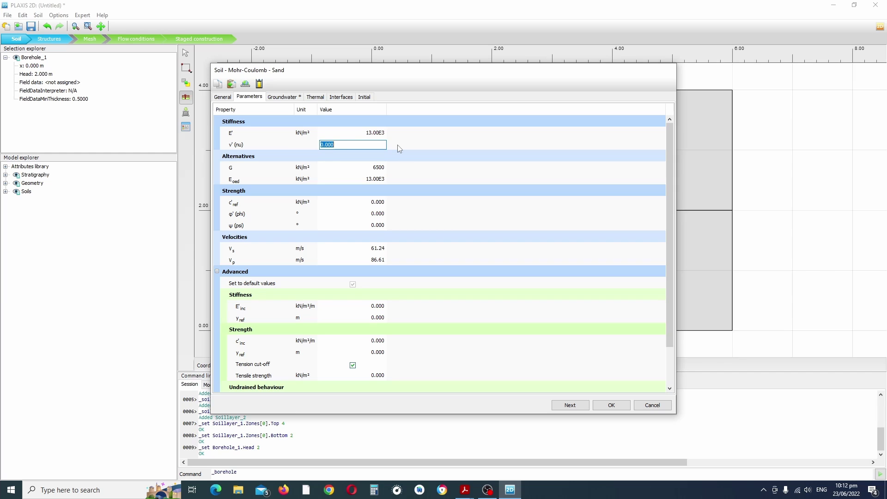
pyautogui.write('0.3')
pyautogui.press('Tab')
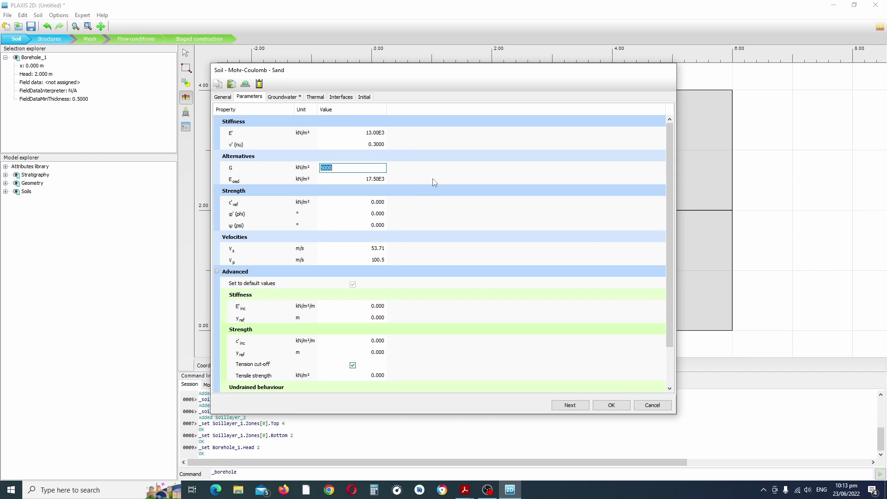
pyautogui.press('Tab')
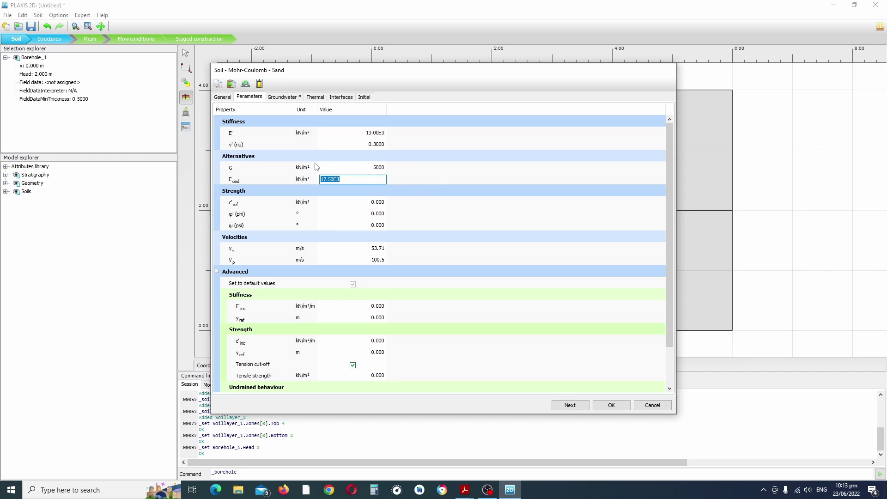
# Set Sand's strength to c'ref 1 kN/m² and friction angle φ' 30°
pyautogui.click(381, 203)
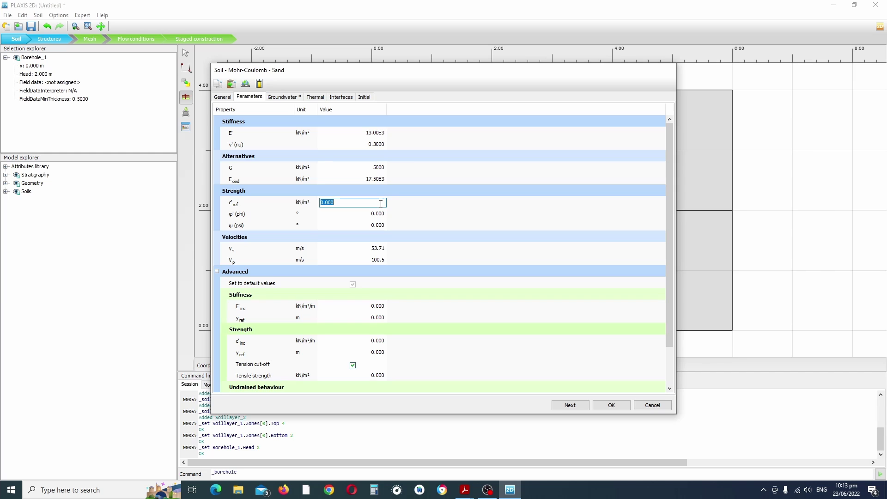
pyautogui.write('1')
pyautogui.press('Return')
pyautogui.click(380, 217)
pyautogui.write('30')
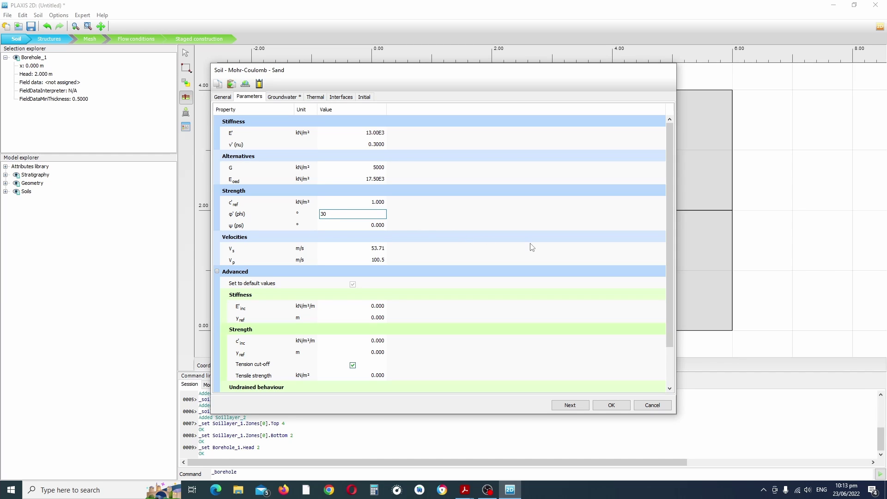
pyautogui.press('Return')
# Review Sand's groundwater properties and save the material
pyautogui.click(282, 97)
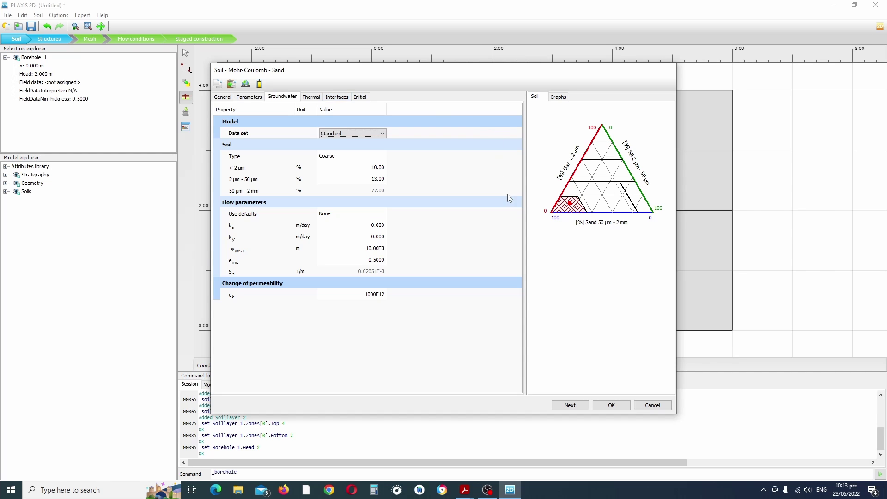
pyautogui.click(612, 406)
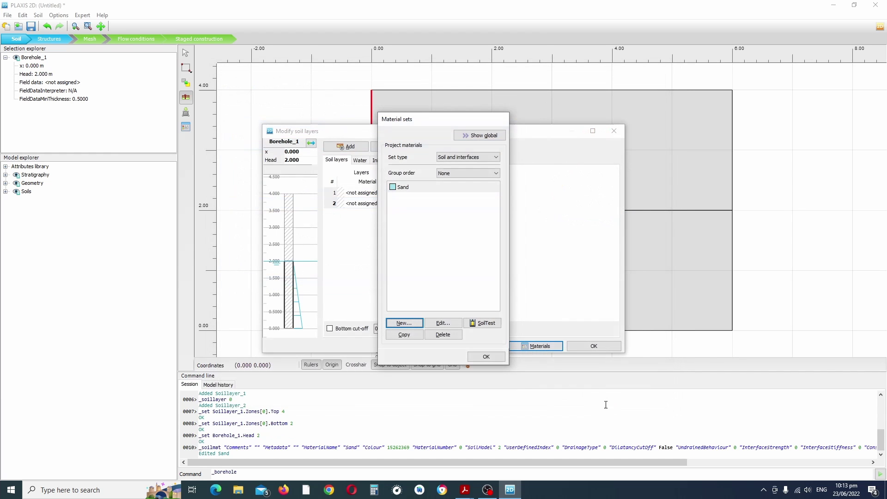
# Create a new soil material named Clay with a tan colour
pyautogui.click(414, 327)
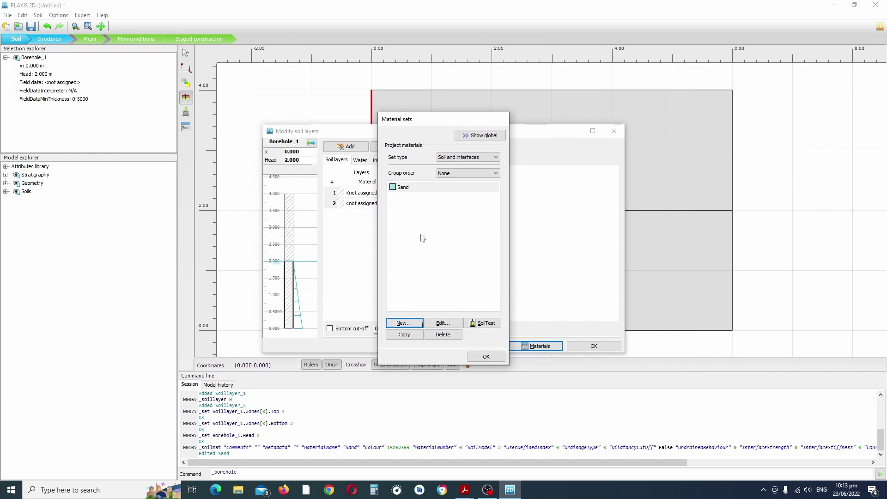
pyautogui.click(413, 325)
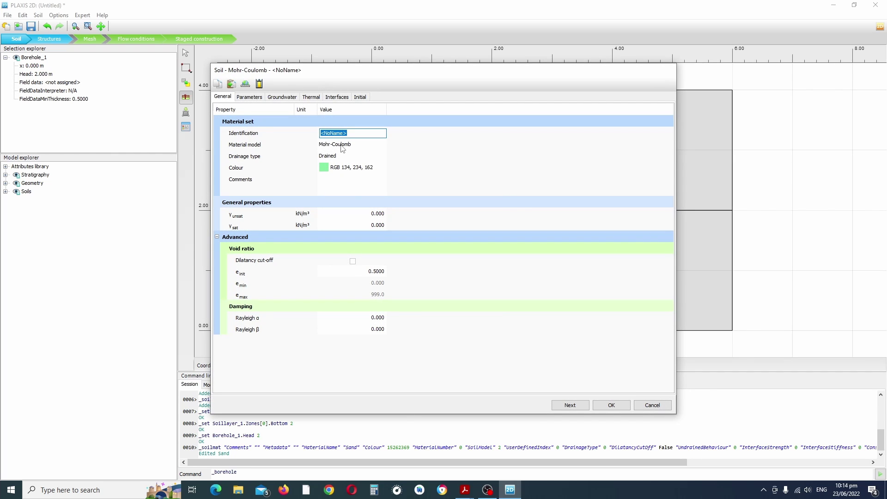
pyautogui.write('Clay')
pyautogui.click(363, 167)
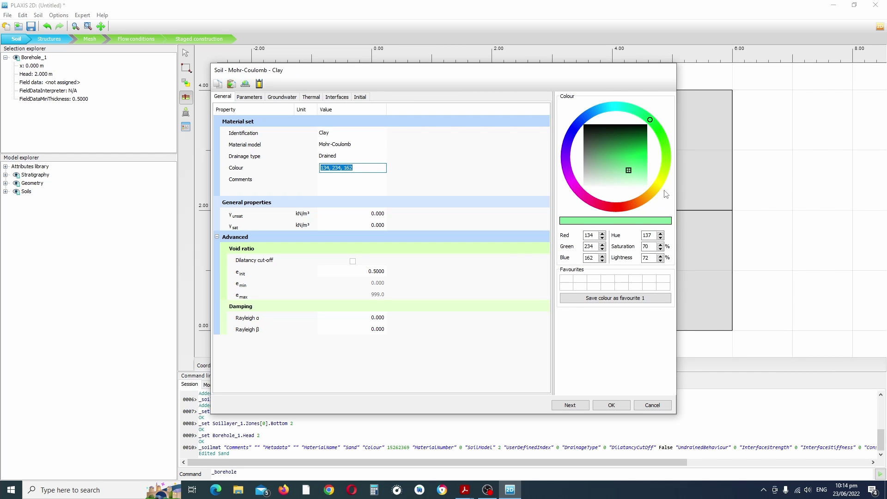
pyautogui.click(653, 192)
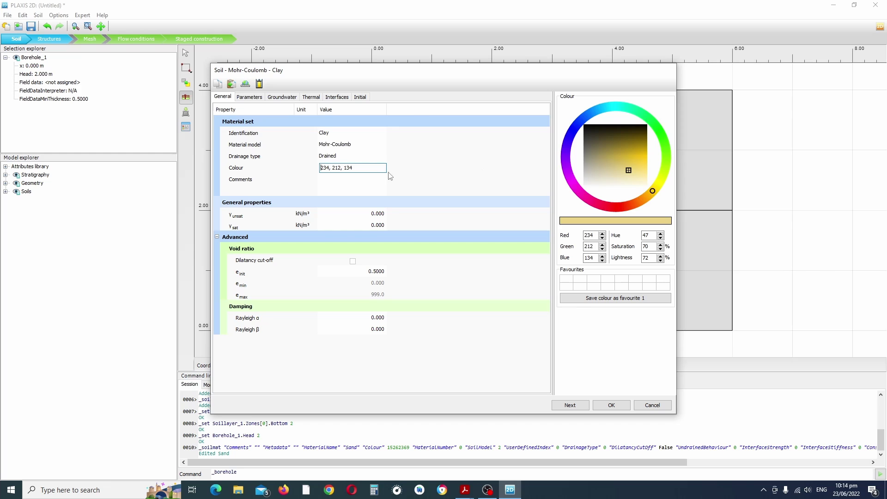
pyautogui.click(461, 171)
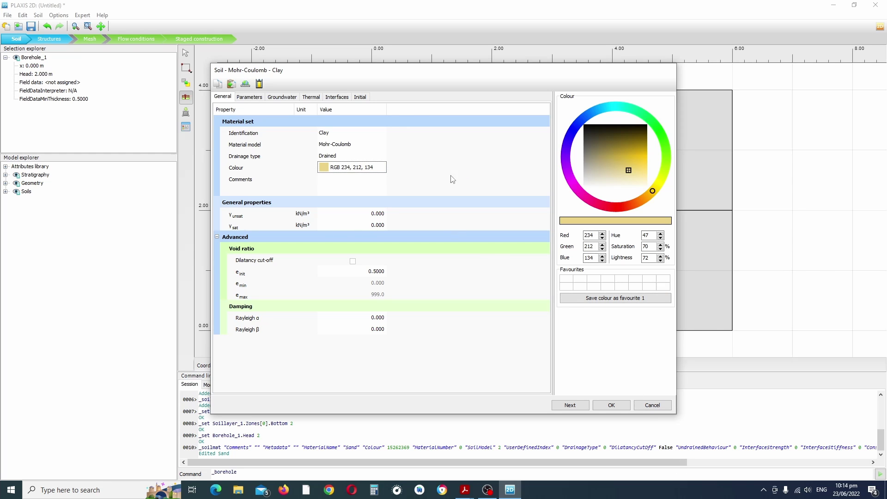
# Give Clay γunsat 16 and γsat 18 kN/m³
pyautogui.click(378, 214)
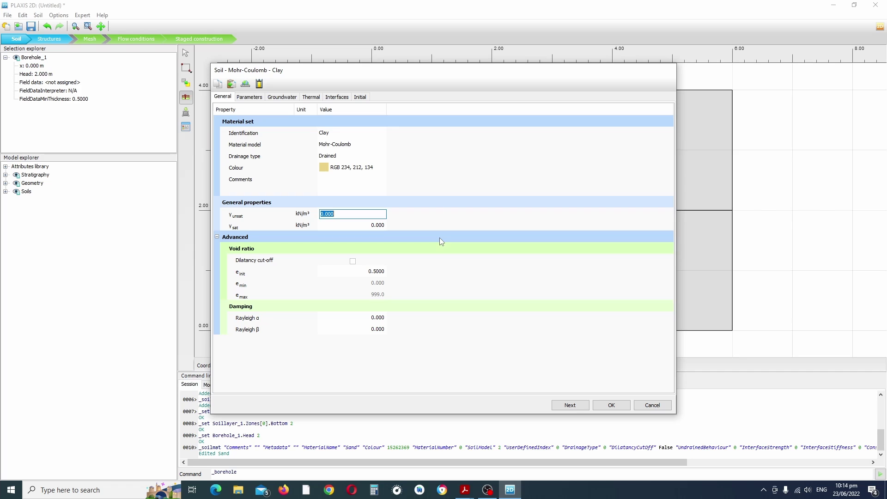
pyautogui.write('16')
pyautogui.press('Tab')
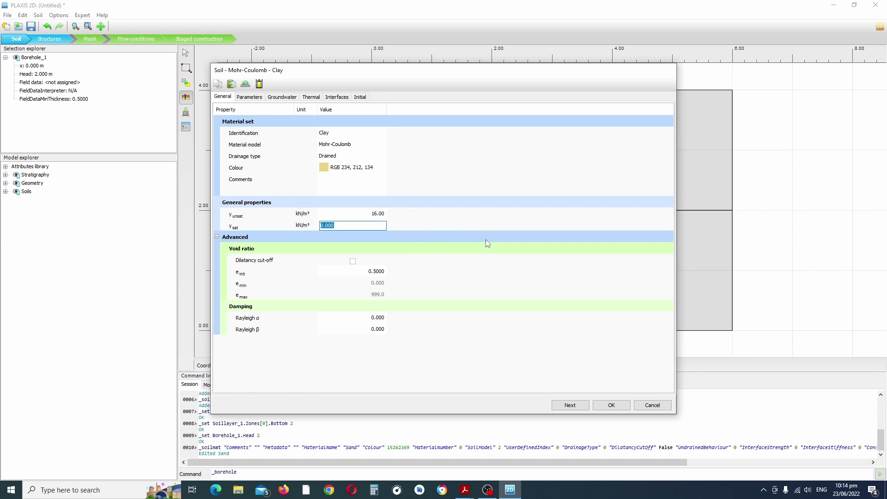
pyautogui.write('18')
pyautogui.press('Return')
# Give Clay a stiffness E' of 21.45e3 kN/m² and ν' of 0.2
pyautogui.click(253, 97)
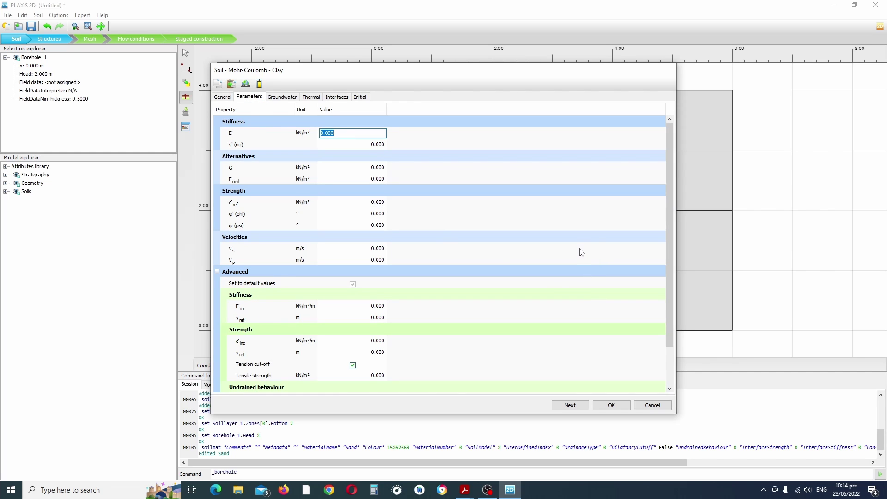
pyautogui.write('21.45e3')
pyautogui.press('Tab')
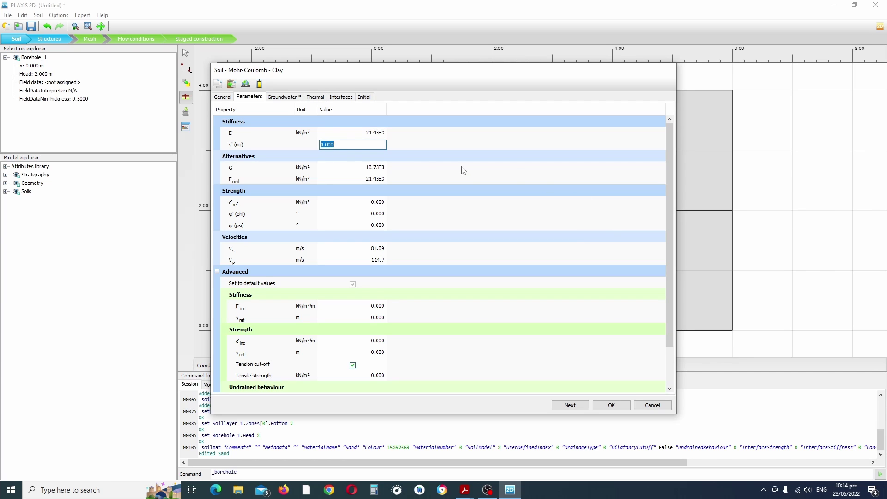
pyautogui.write('0.2')
pyautogui.press('Tab')
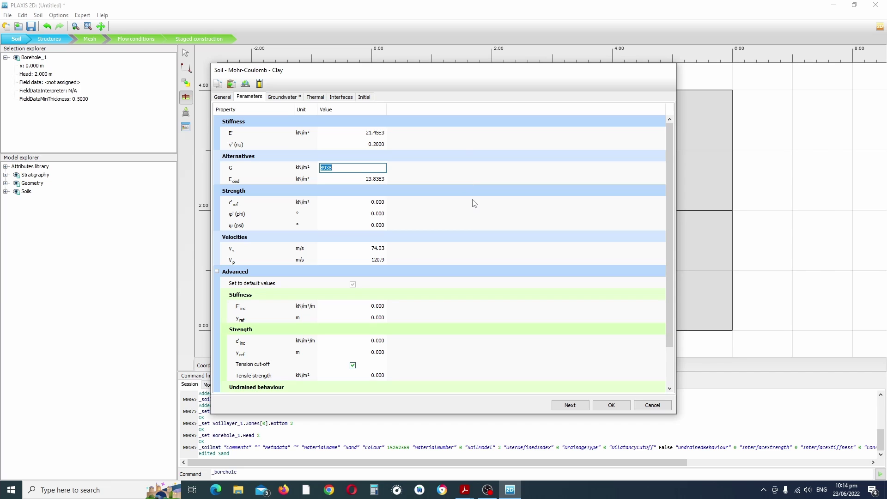
# Set Clay's strength to c'ref 5 kN/m² and φ' 25°
pyautogui.click(376, 202)
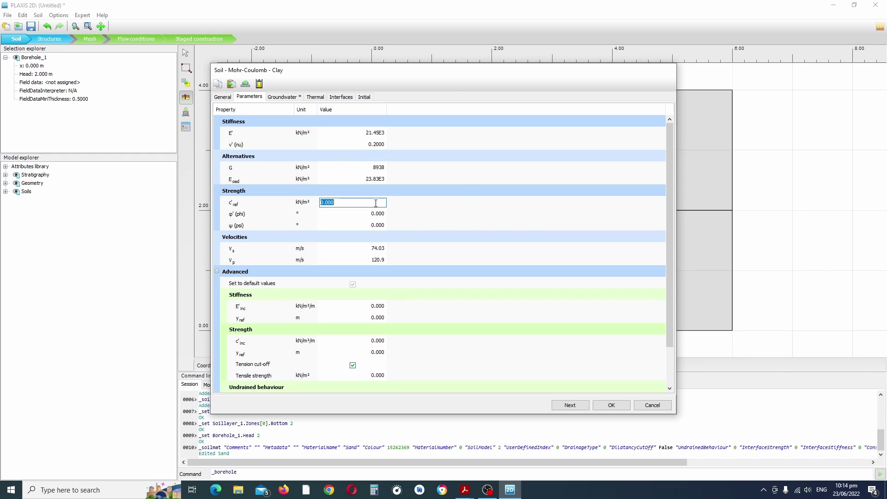
pyautogui.write('5')
pyautogui.click(375, 214)
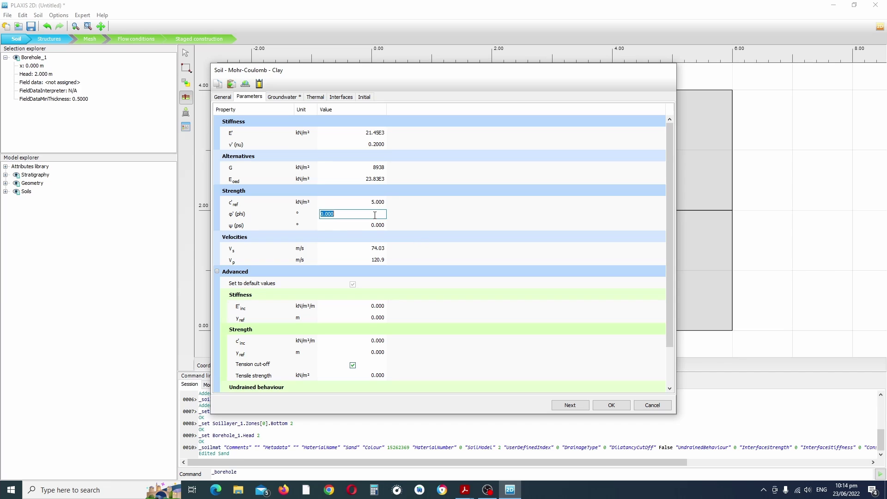
pyautogui.write('25')
# Review Clay's groundwater properties and save the material
pyautogui.click(291, 99)
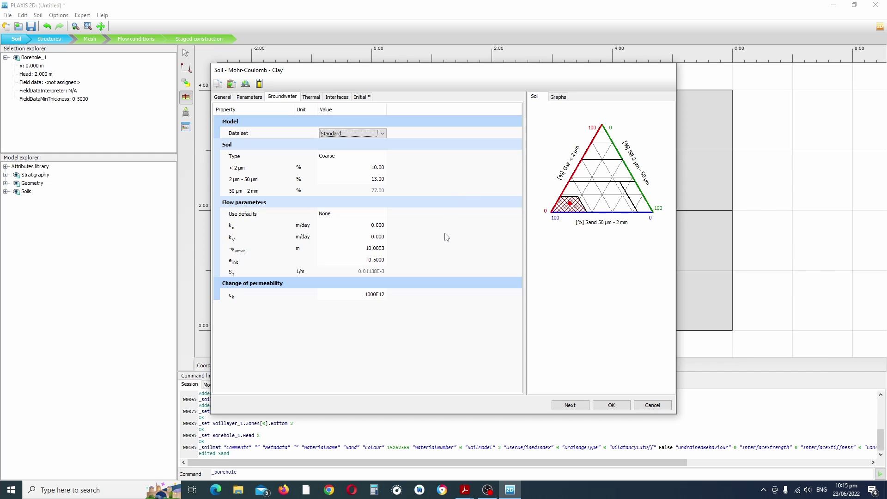
pyautogui.click(611, 405)
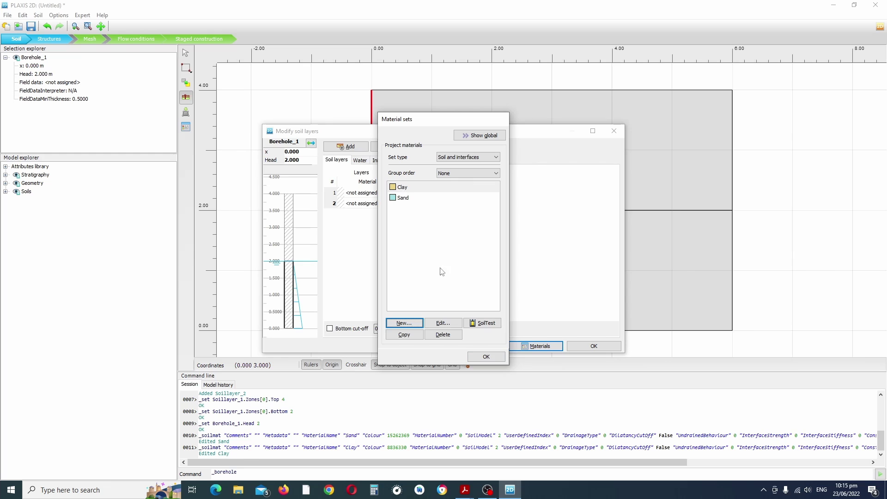
# Assign Sand to the top layer (4–2 m) and Clay to the bottom layer (2–0 m) of Borehole_1
pyautogui.click(485, 359)
pyautogui.click(392, 194)
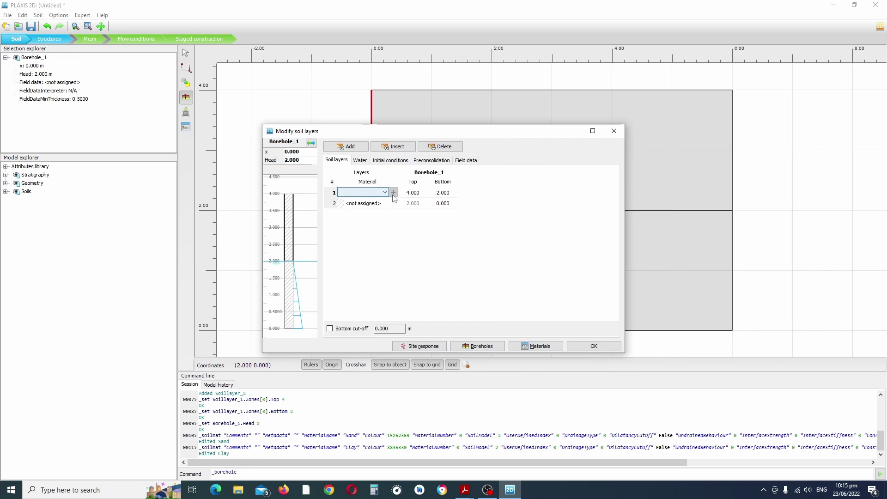
pyautogui.click(384, 192)
pyautogui.click(379, 205)
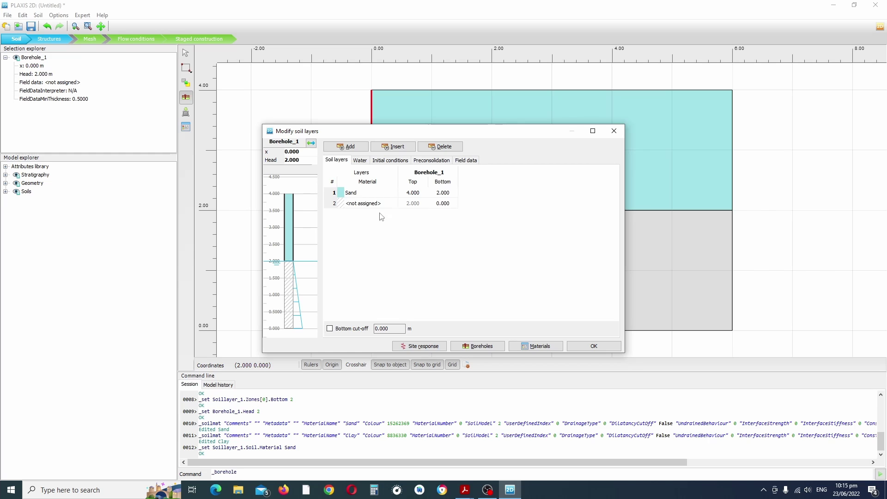
pyautogui.click(379, 203)
pyautogui.click(384, 203)
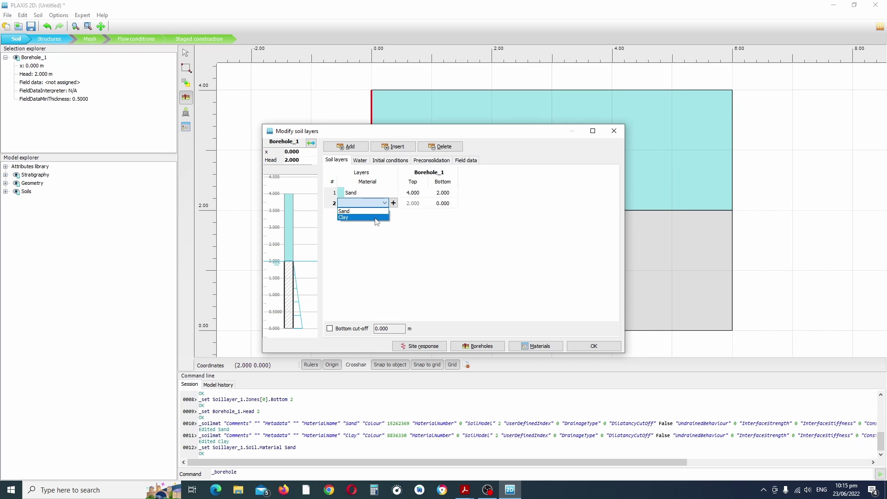
pyautogui.click(377, 217)
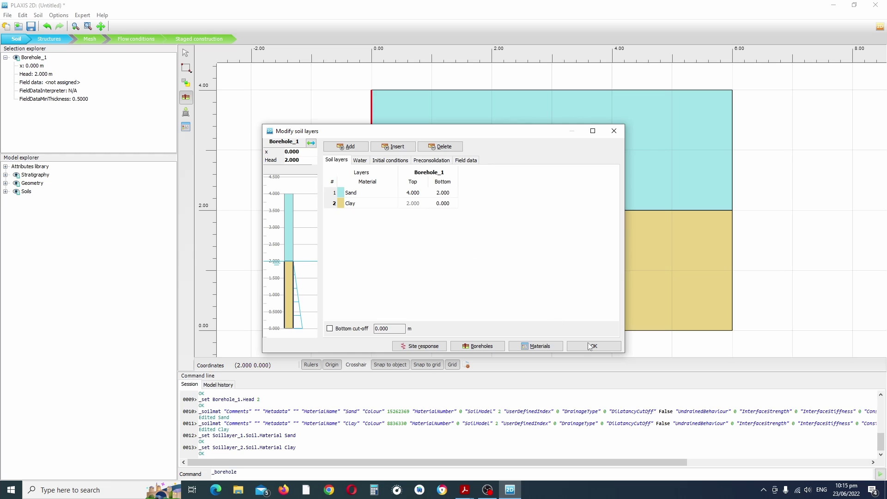
pyautogui.click(600, 347)
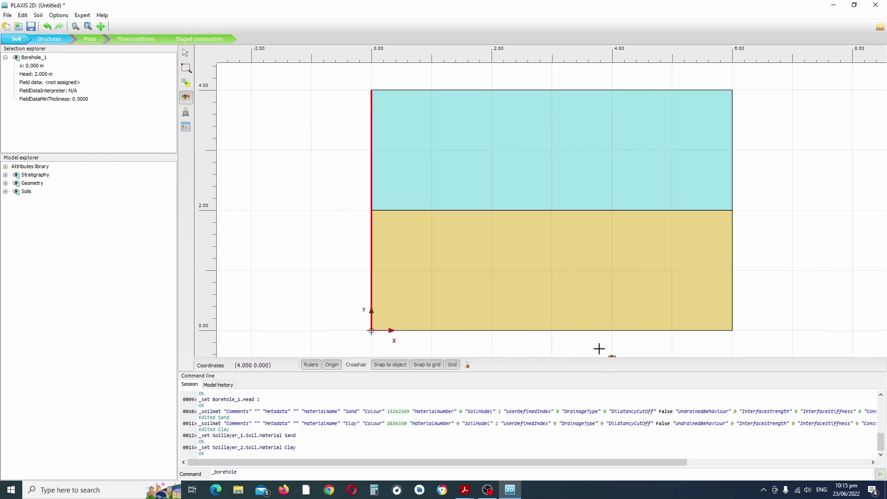
# Return to the Select tool and switch from Soil to Structures mode
pyautogui.click(186, 59)
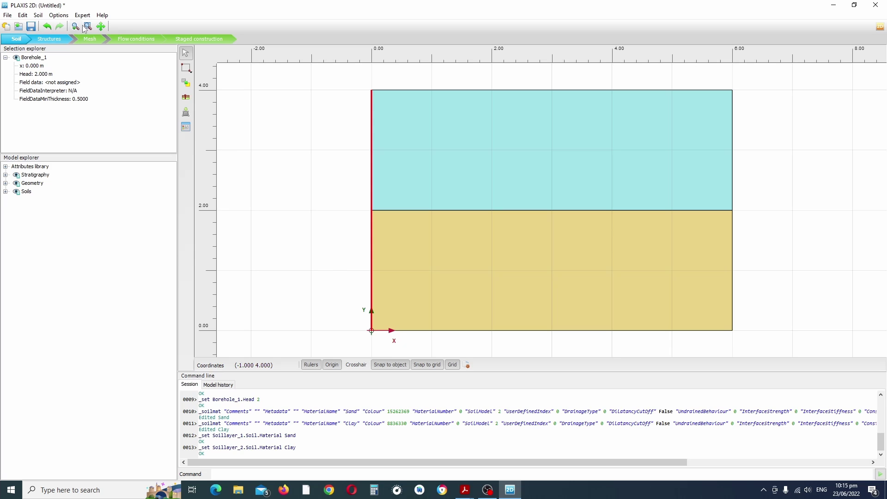
pyautogui.click(46, 41)
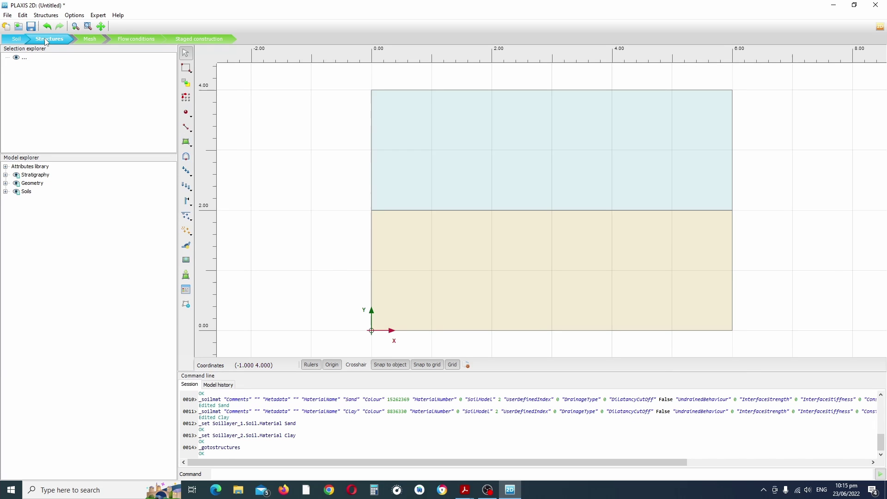
# Draw Plate_1 from (0, 4) to (1, 4) along the ground surface
pyautogui.click(188, 131)
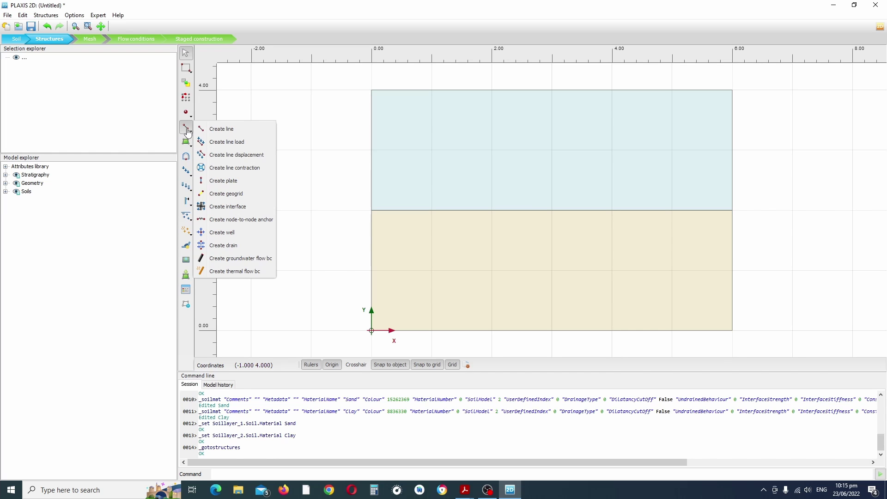
pyautogui.click(234, 181)
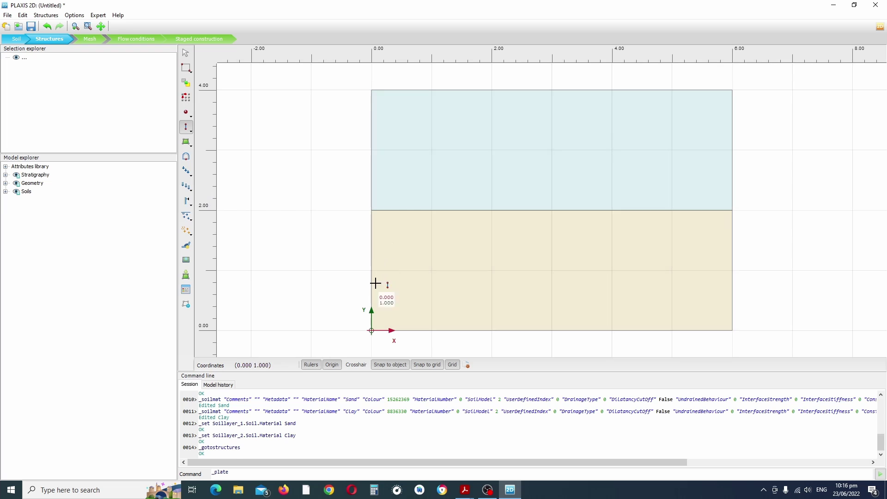
pyautogui.click(371, 90)
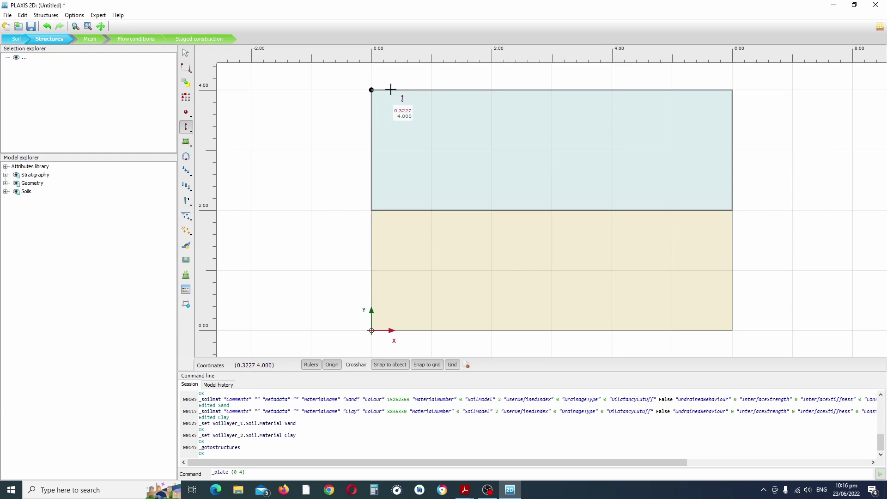
pyautogui.click(431, 90)
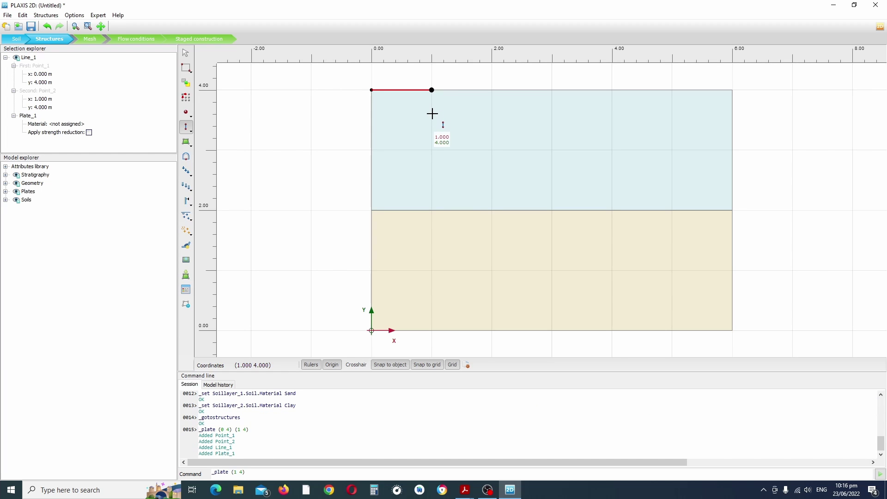
pyautogui.rightClick(412, 100)
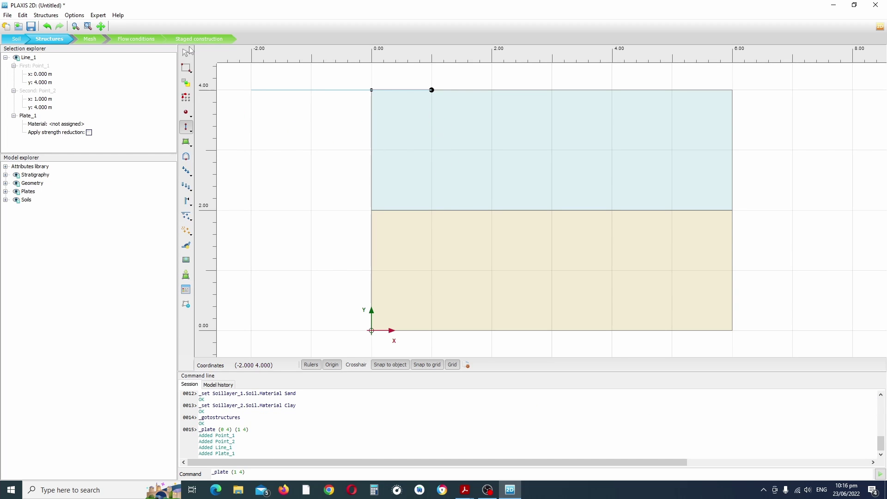
pyautogui.click(186, 53)
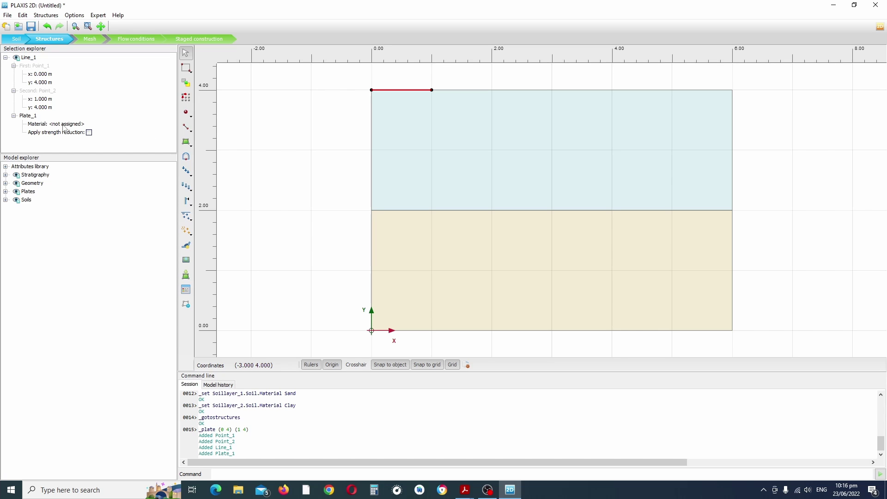
# Create a new plate material set with identification Footing
pyautogui.click(186, 291)
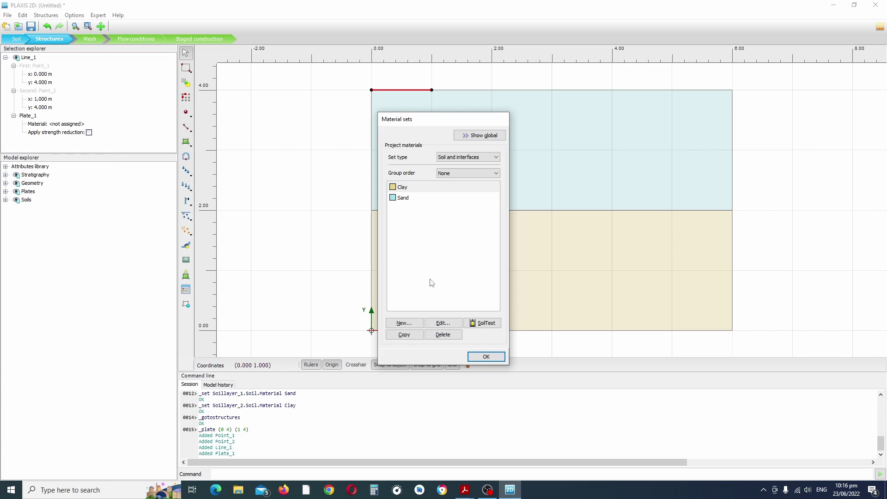
pyautogui.click(472, 159)
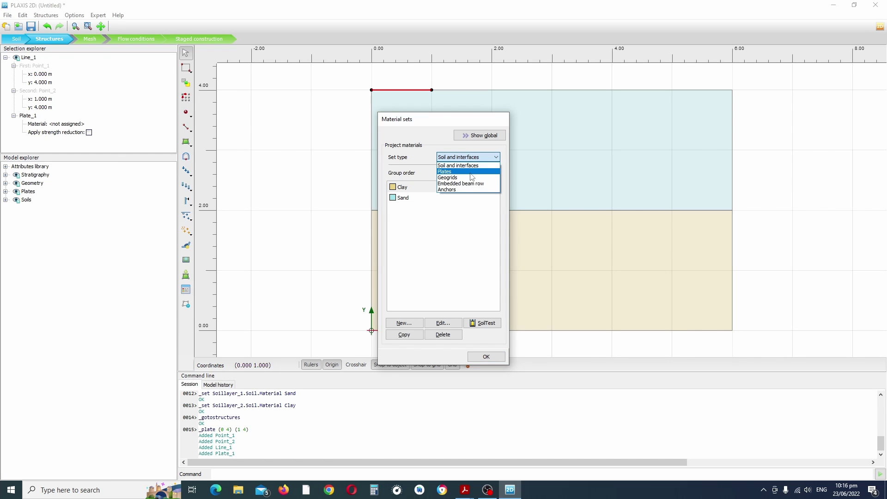
pyautogui.click(469, 172)
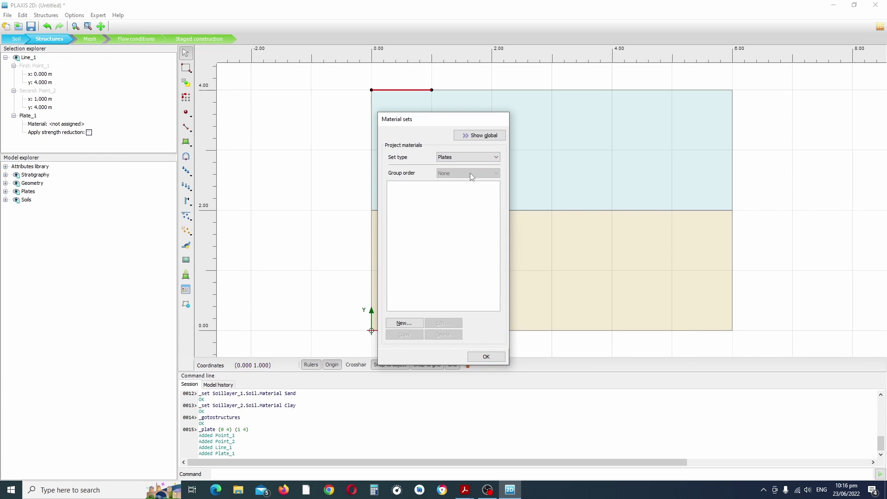
pyautogui.click(410, 325)
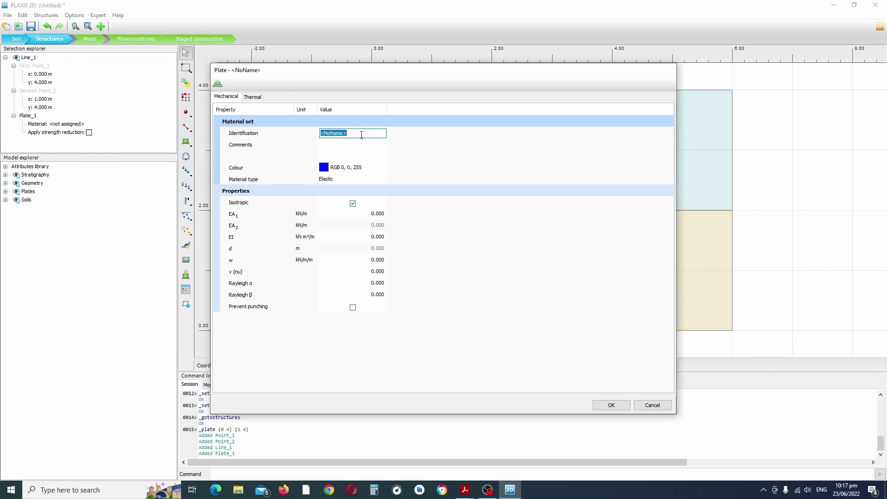
pyautogui.write('Footing')
pyautogui.click(356, 167)
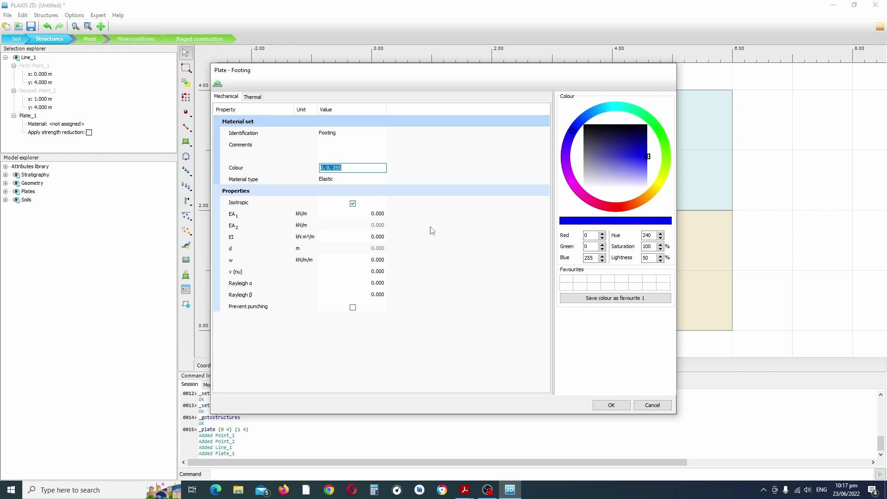
# Give Footing EA1 20e6, EI 540e3, w 7.18, enable prevent punching, and save it
pyautogui.click(376, 214)
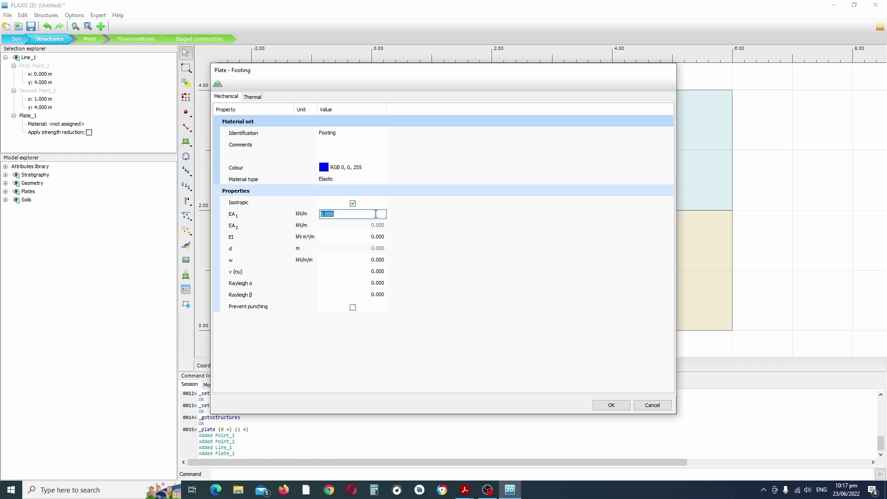
pyautogui.write('20e6')
pyautogui.press('Tab')
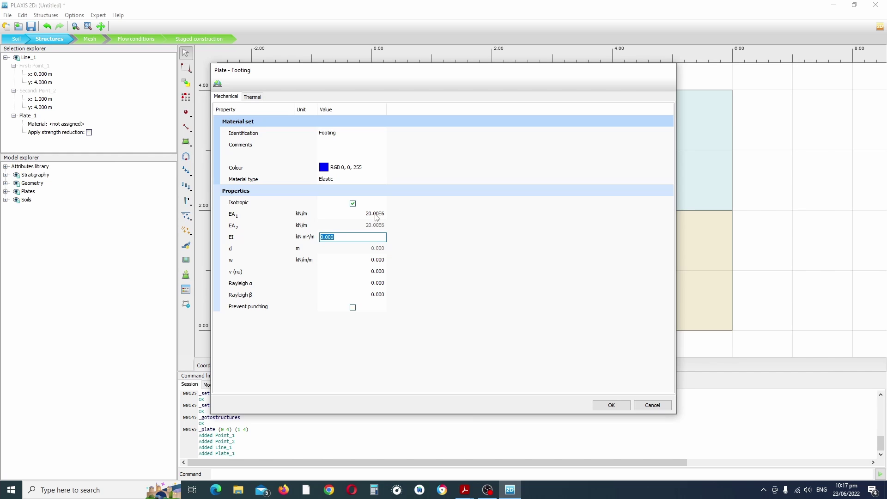
pyautogui.write('540e3')
pyautogui.press('Tab')
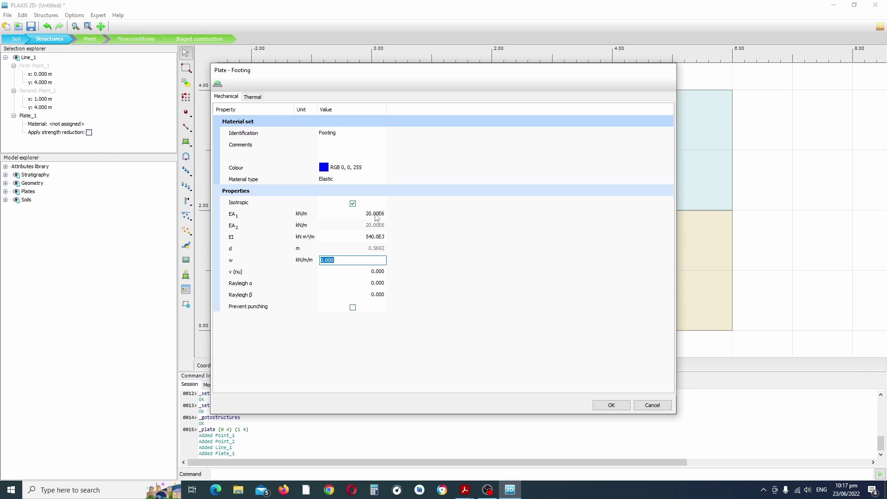
pyautogui.write('7.18')
pyautogui.press('Tab')
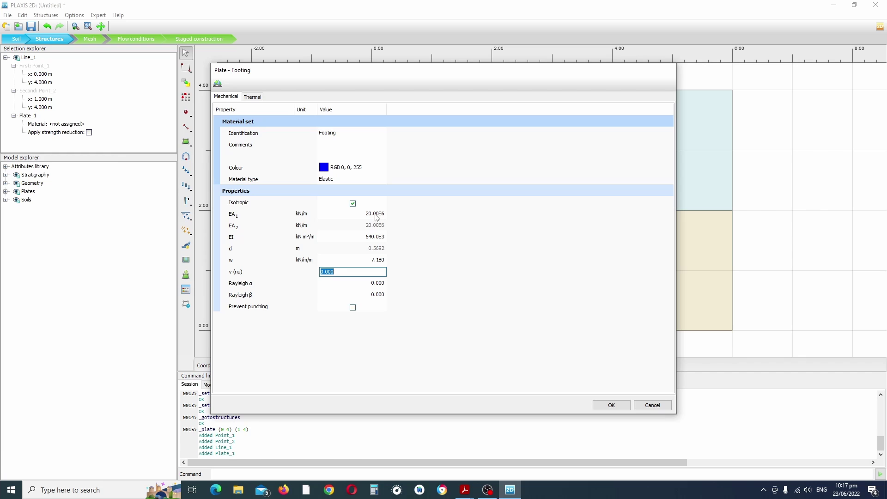
pyautogui.click(353, 308)
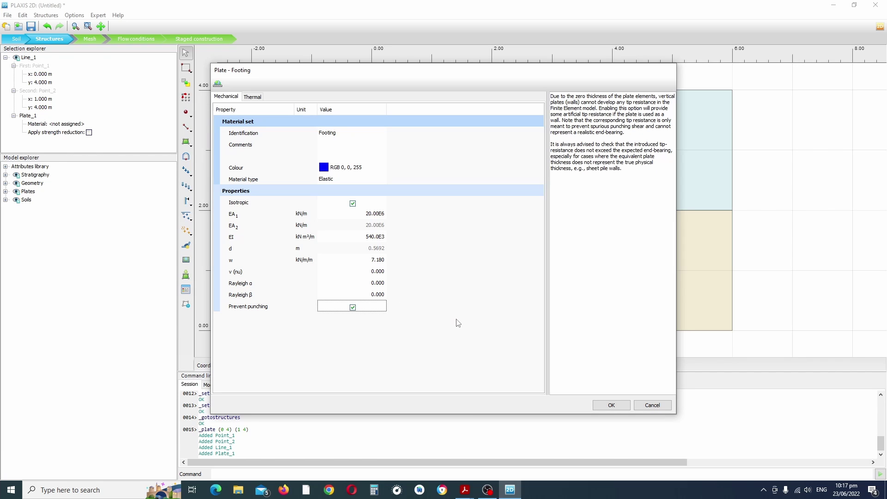
pyautogui.click(253, 97)
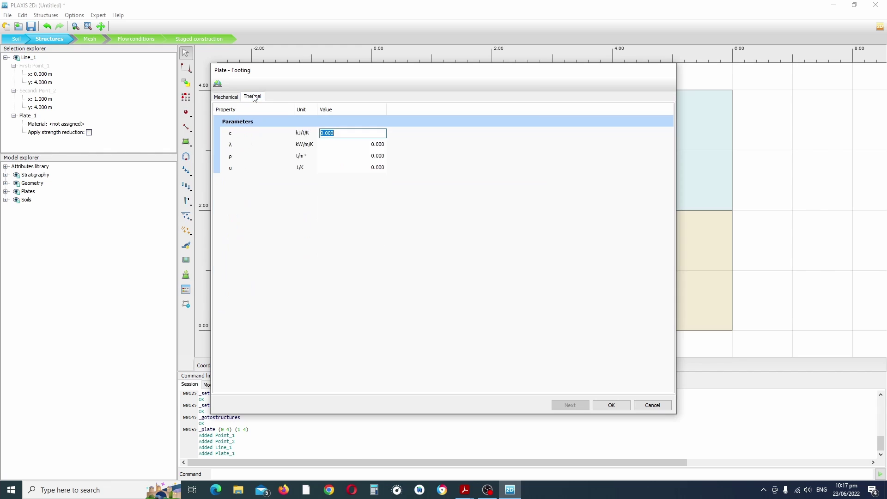
pyautogui.click(226, 96)
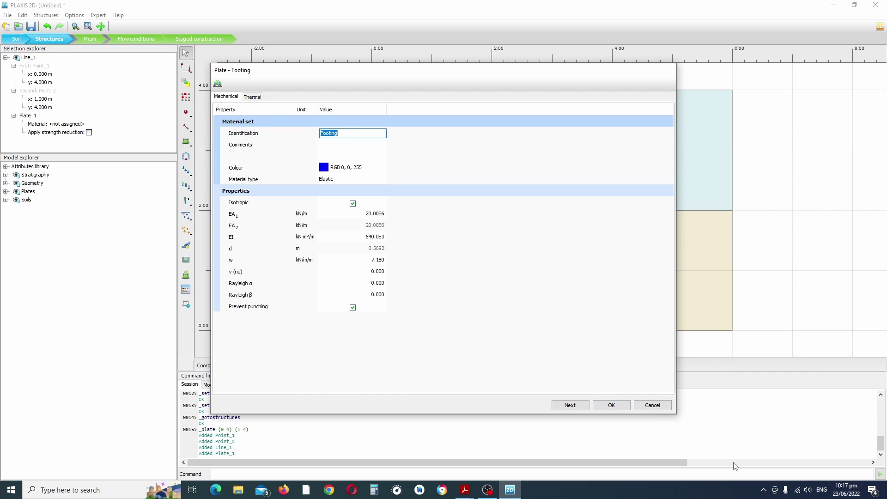
pyautogui.click(611, 406)
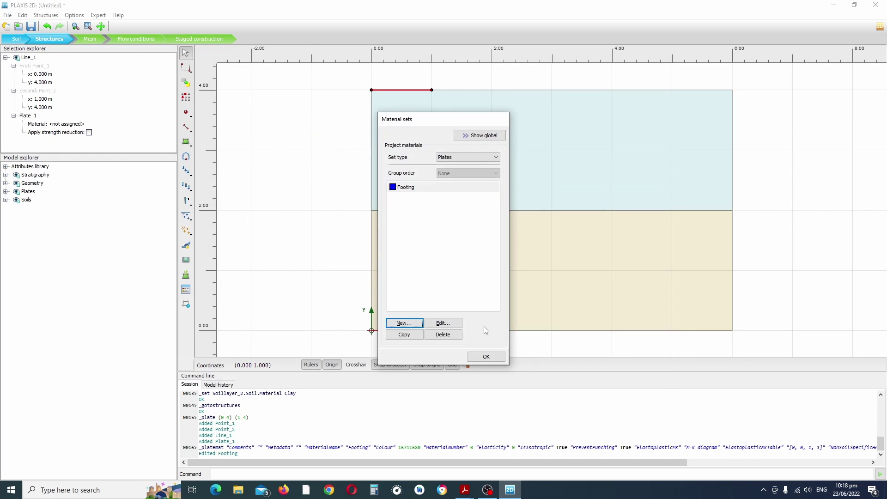
# Assign the Footing material to Plate_1 via the Selection explorer's Material dropdown
pyautogui.click(496, 361)
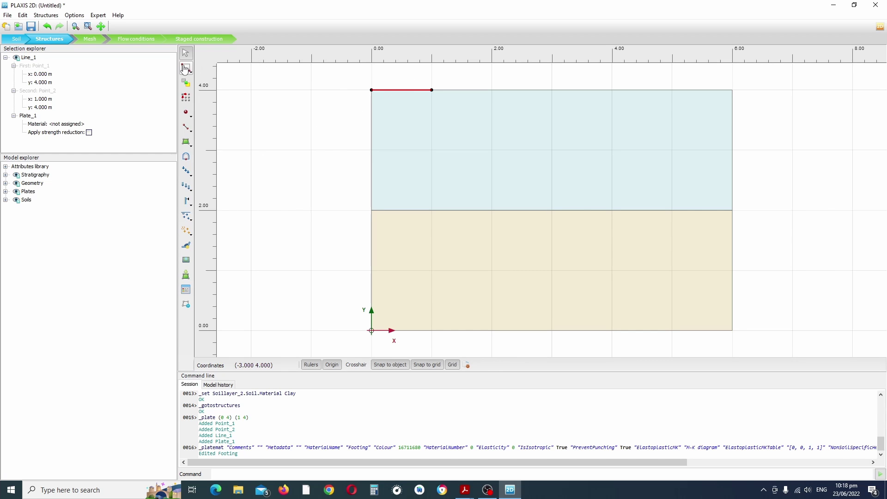
pyautogui.click(405, 91)
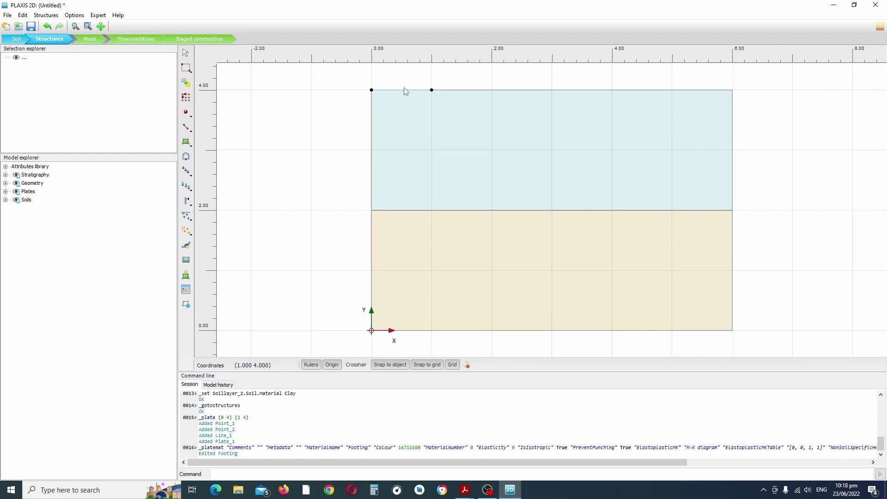
pyautogui.click(405, 91)
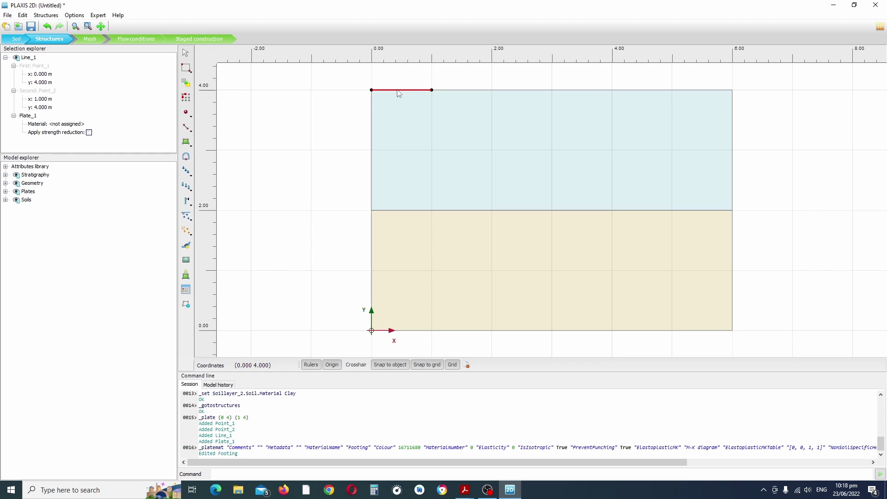
pyautogui.click(62, 125)
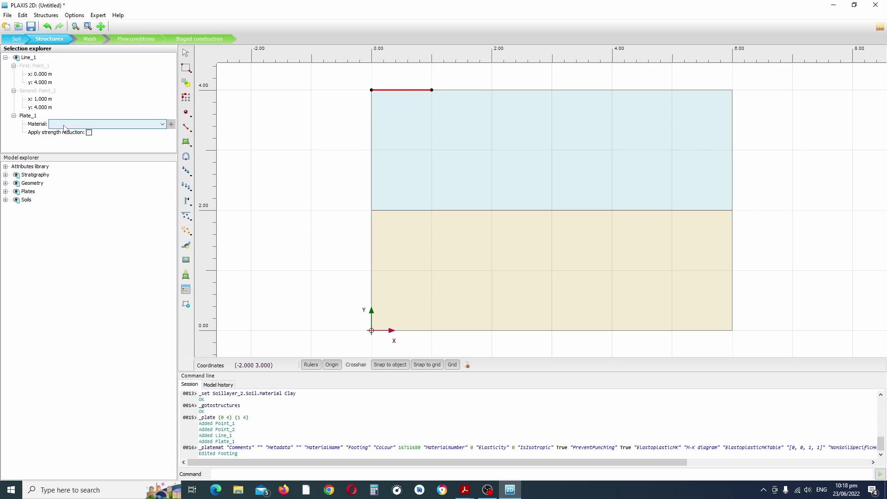
pyautogui.click(120, 125)
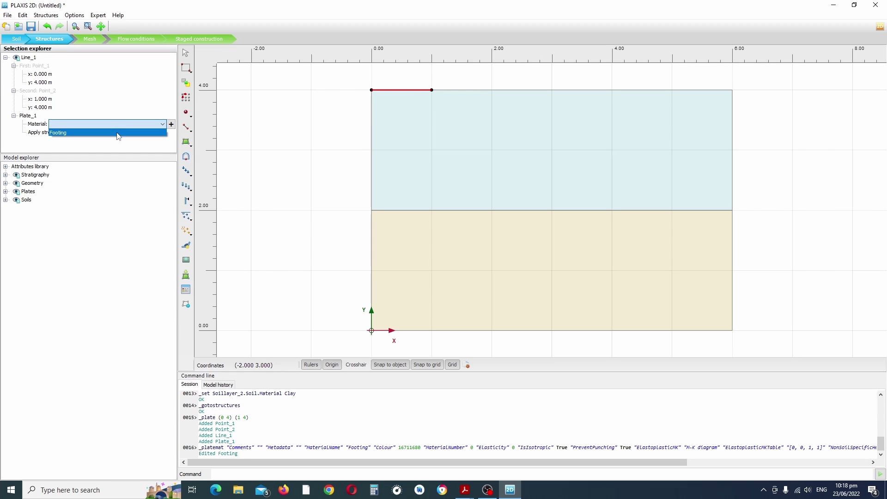
pyautogui.click(117, 133)
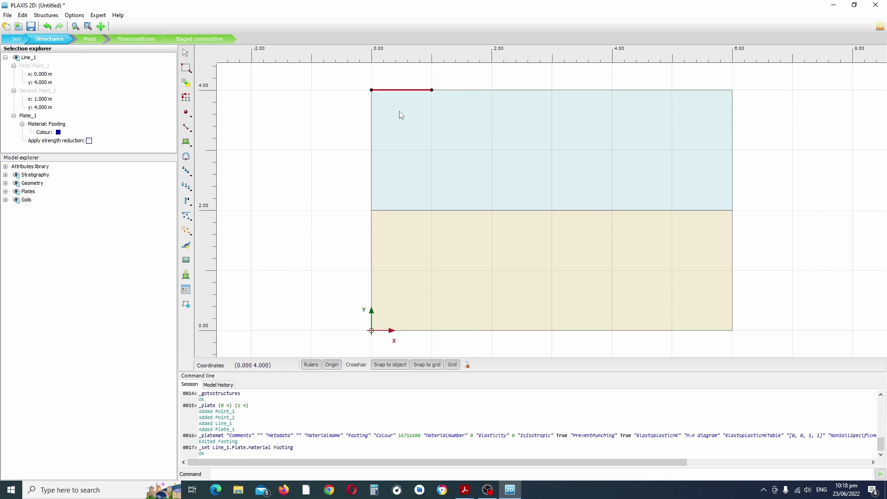
pyautogui.click(402, 90)
pyautogui.hotkey('ctrl', 'z')
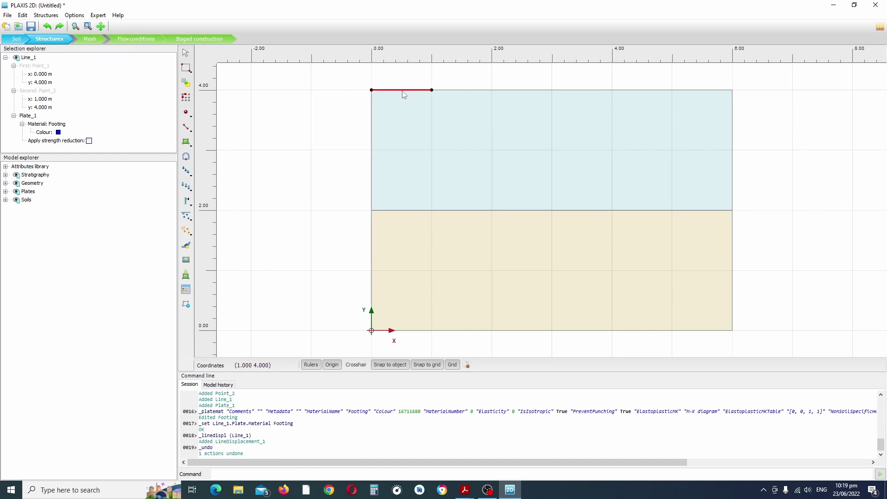
# Add LineLoad_1 on the footing line with q_y,start,ref set to -150 kN/m/m
pyautogui.click(184, 54)
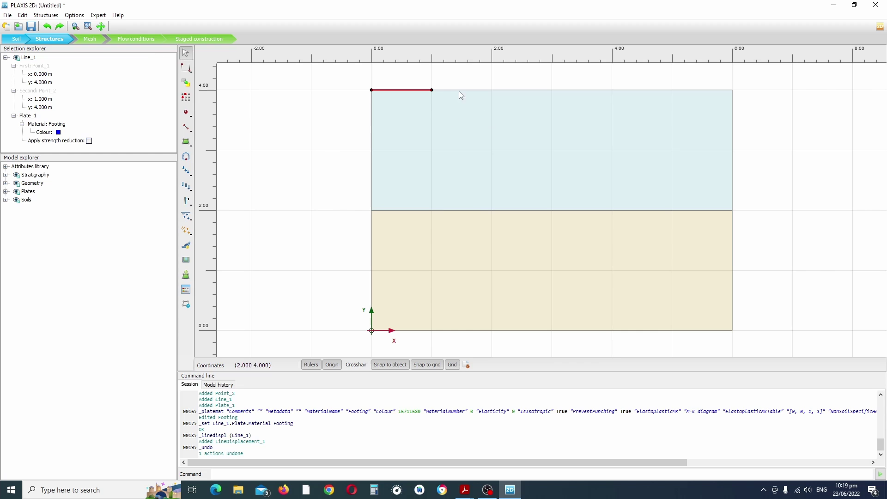
pyautogui.rightClick(391, 95)
pyautogui.moveTo(433, 119)
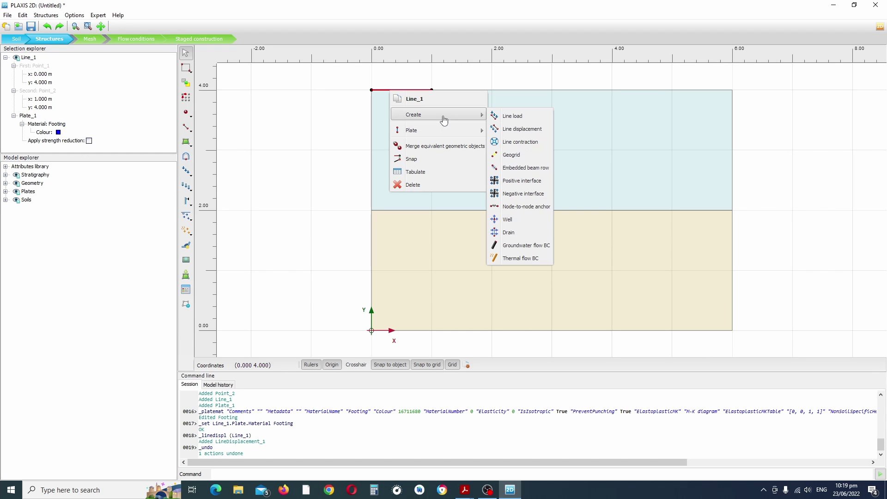
pyautogui.click(517, 116)
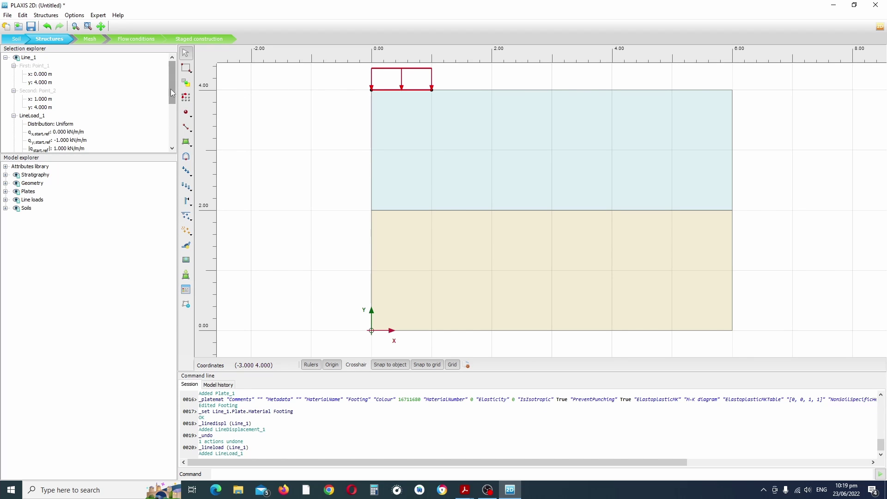
pyautogui.moveTo(170, 89); pyautogui.dragTo(170, 101)
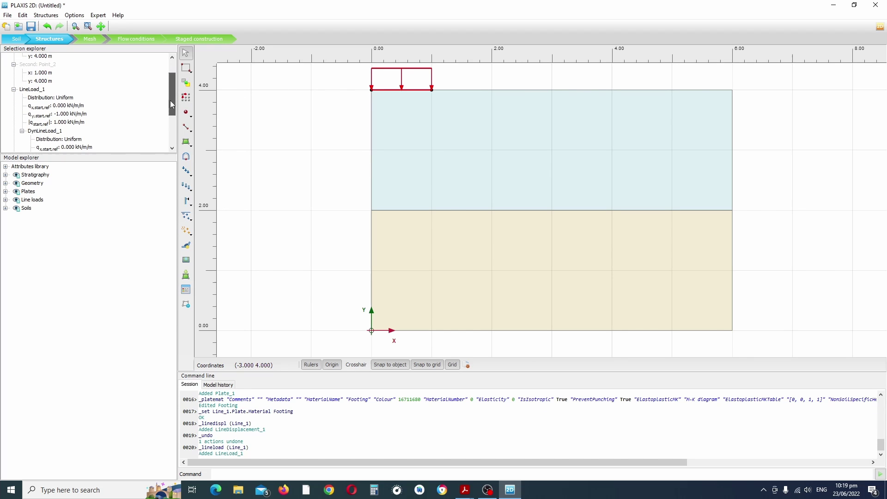
pyautogui.click(63, 114)
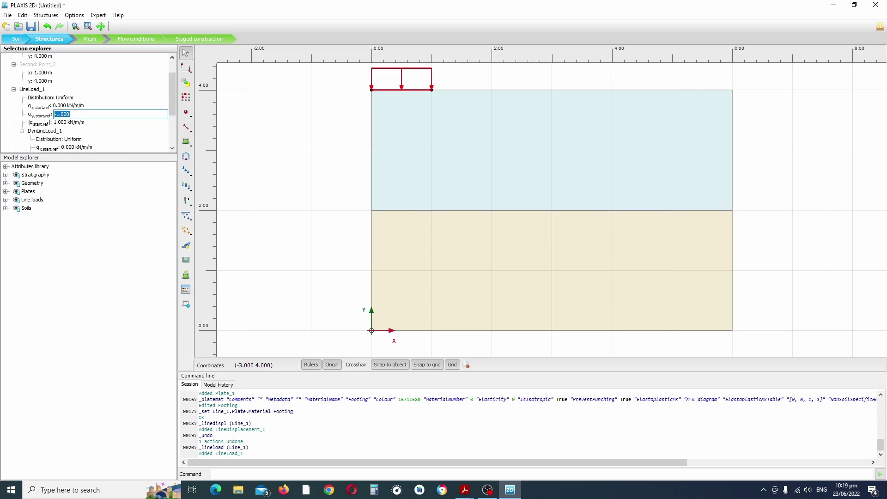
pyautogui.write('150')
pyautogui.press('Home')
pyautogui.write('-')
pyautogui.press('Tab')
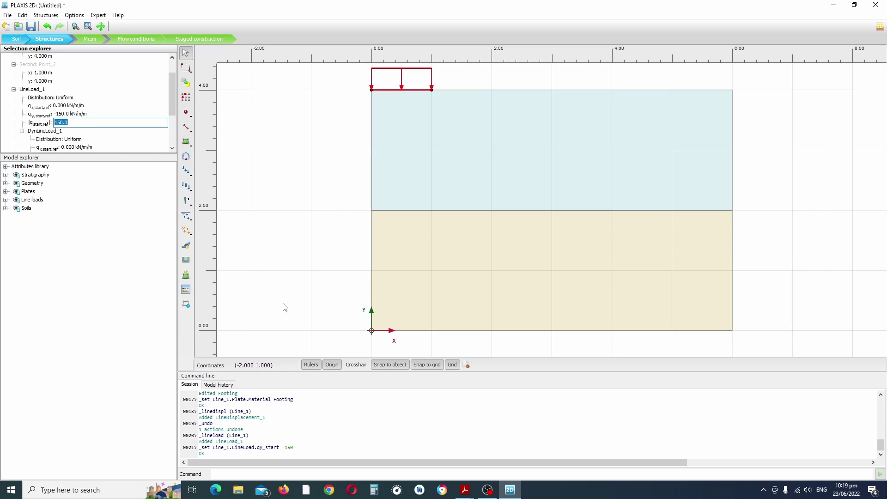
# Generate a Medium mesh of 392 elements and 3273 nodes, then open the mesh view
pyautogui.click(93, 40)
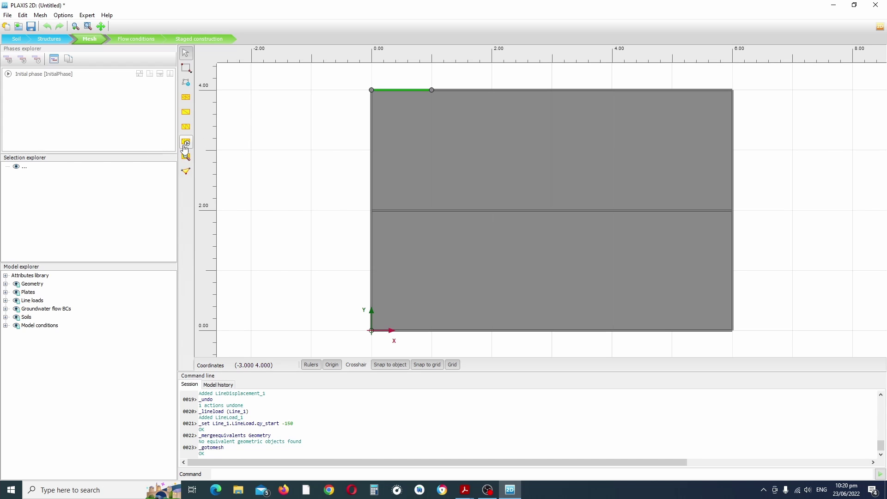
pyautogui.click(186, 144)
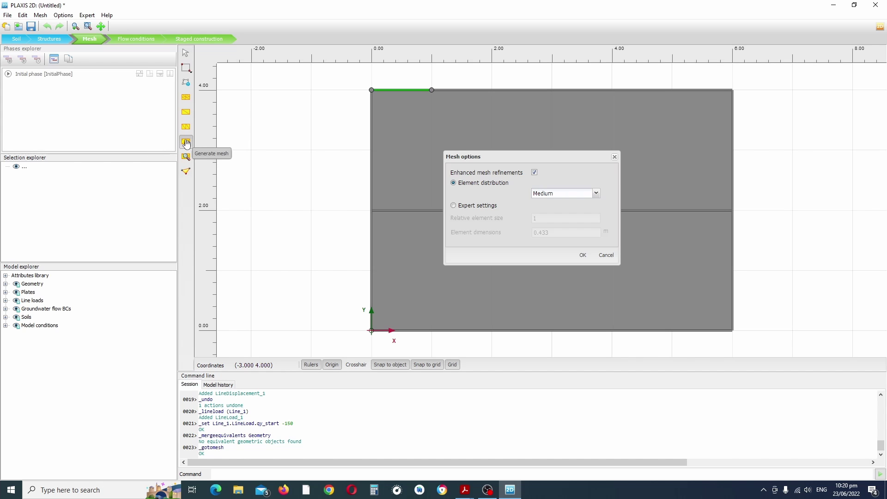
pyautogui.click(583, 257)
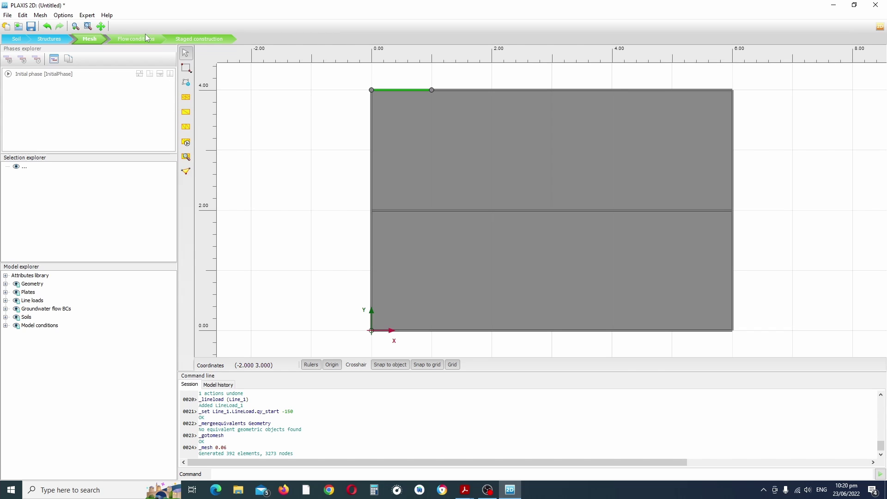
pyautogui.click(186, 157)
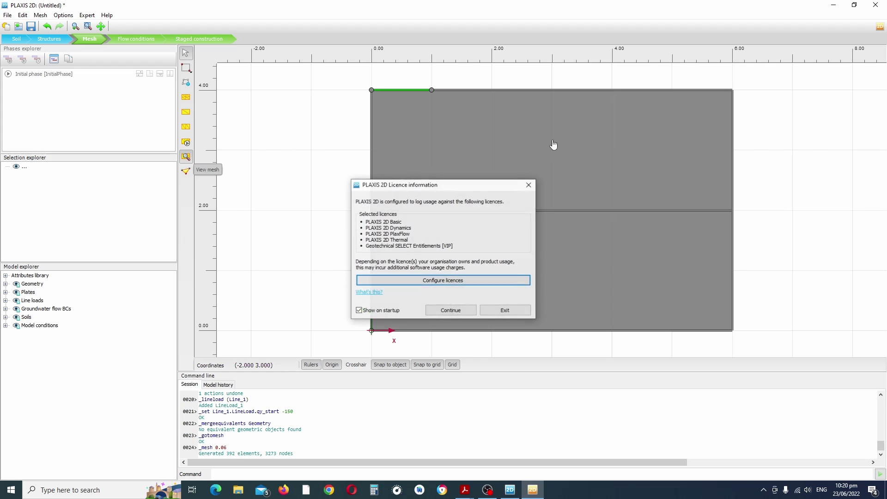
# Dismiss the licence notice and News Feed, inspect the connectivity plot, then close Output
pyautogui.click(456, 311)
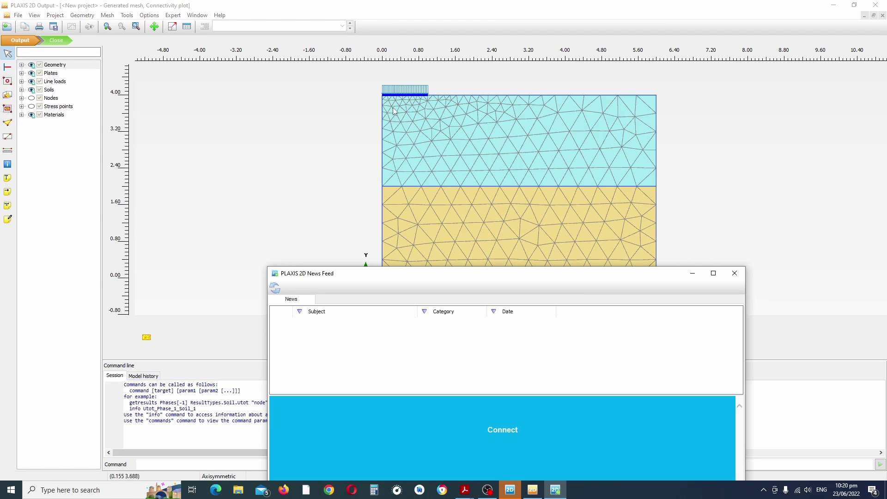
pyautogui.click(735, 274)
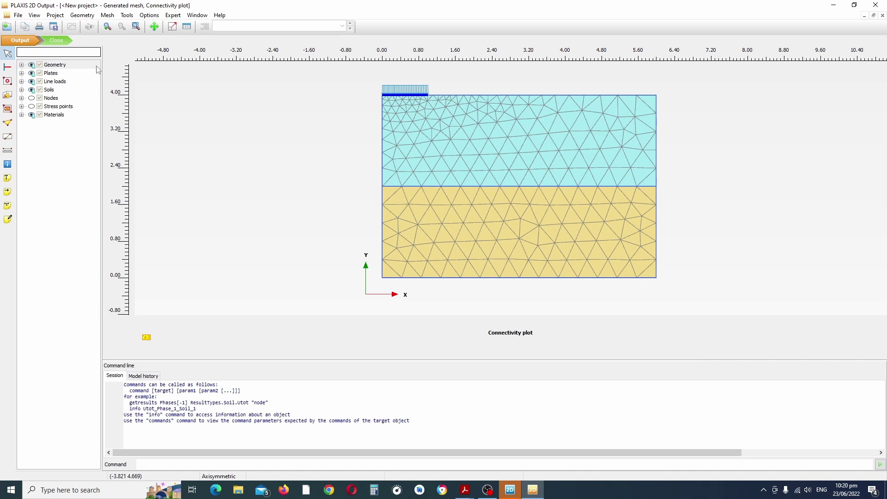
pyautogui.click(56, 41)
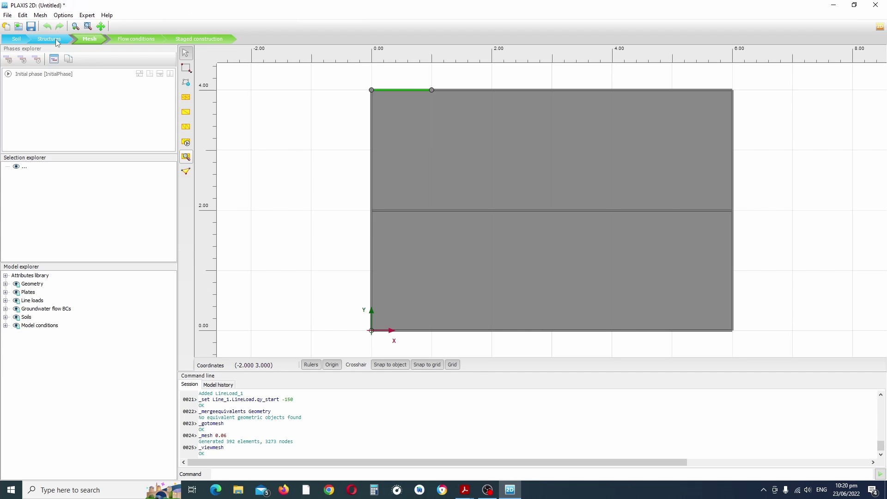
# In Staged construction, add Phase_1 after the Initial phase and name it Foundation
pyautogui.click(203, 41)
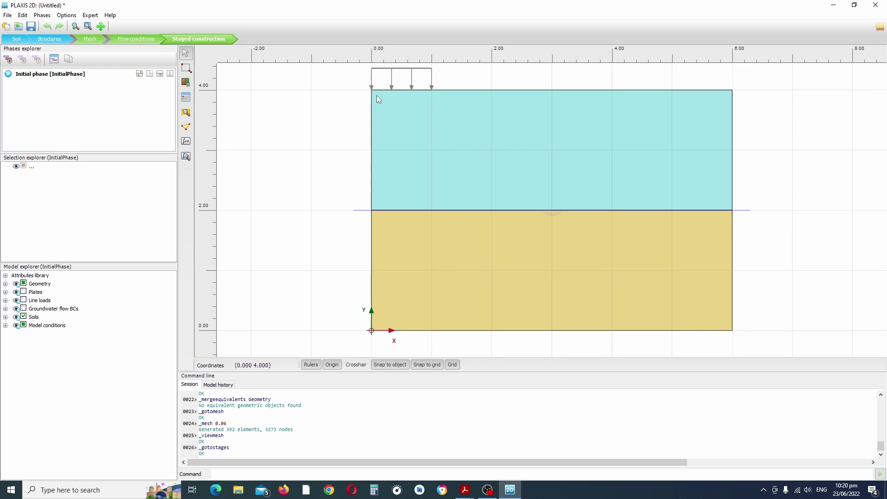
pyautogui.doubleClick(36, 75)
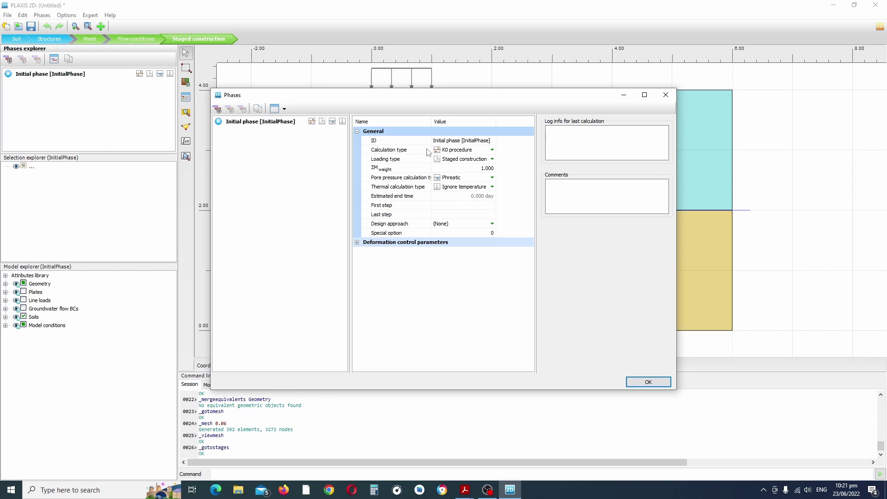
pyautogui.click(489, 152)
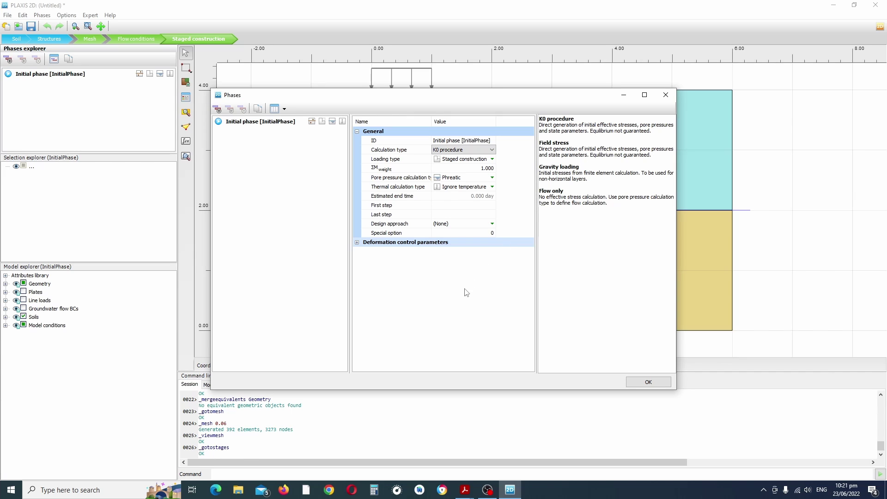
pyautogui.click(230, 109)
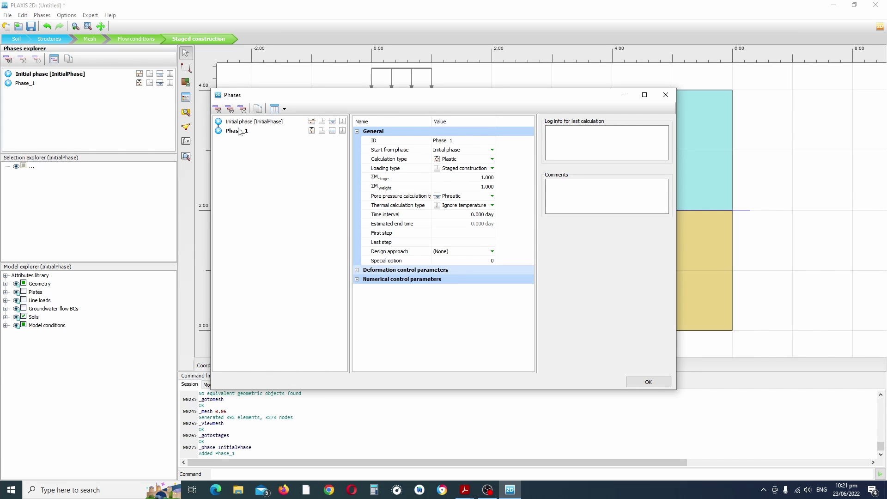
pyautogui.click(462, 141)
pyautogui.write('Foundation')
pyautogui.press('Return')
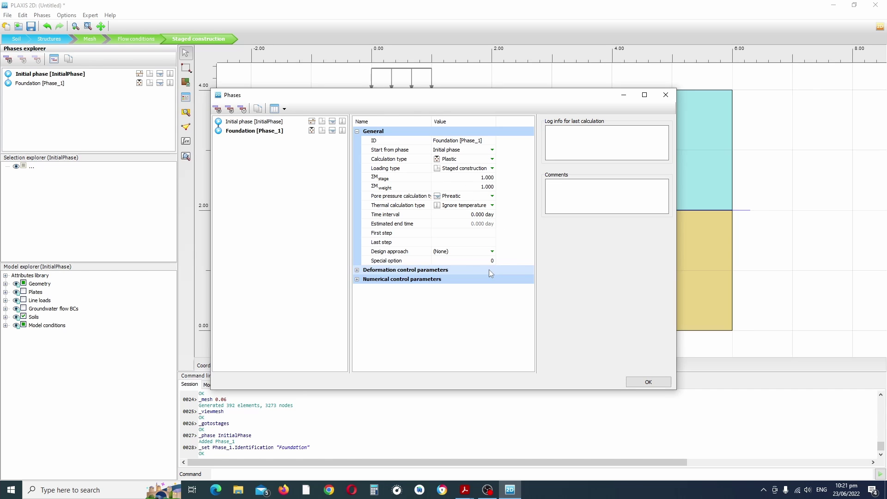
pyautogui.click(642, 384)
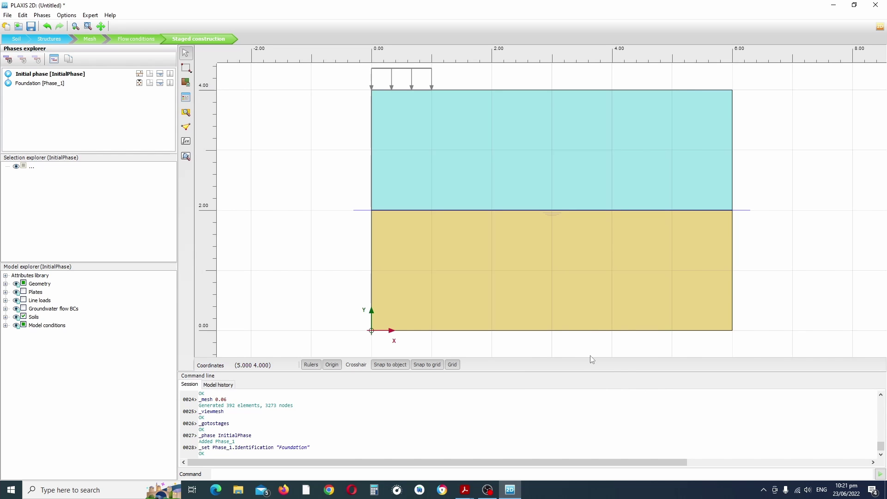
# Make Foundation the current phase and activate the footing line load Line_1_1 in it
pyautogui.click(28, 84)
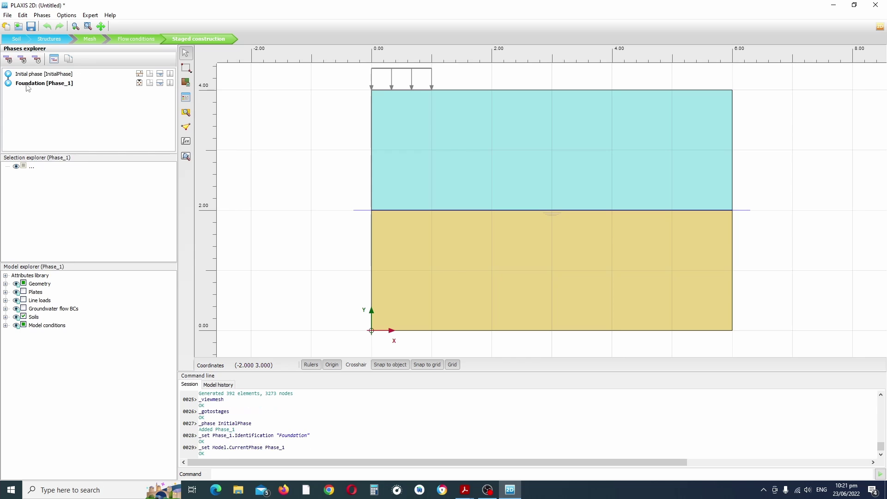
pyautogui.click(37, 168)
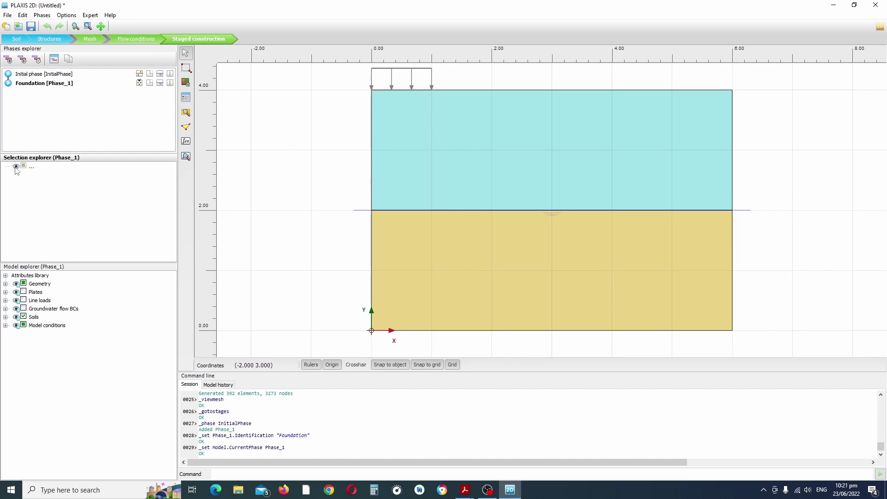
pyautogui.click(58, 85)
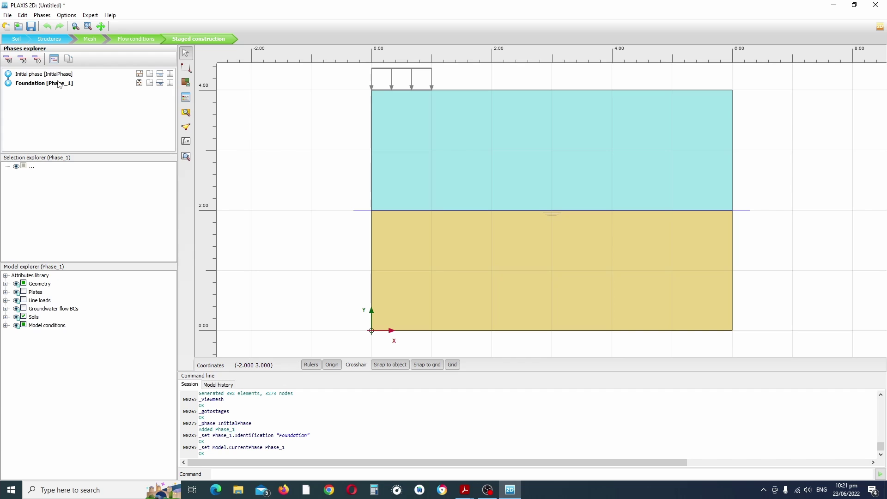
pyautogui.click(390, 87)
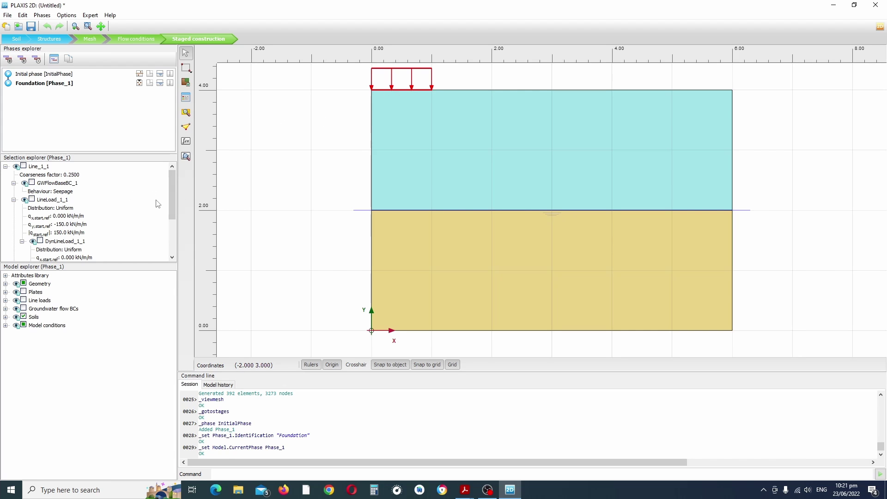
pyautogui.moveTo(174, 204)
pyautogui.mouseDown()
pyautogui.moveTo(172, 220)
pyautogui.moveTo(173, 204)
pyautogui.mouseUp()
pyautogui.click(23, 167)
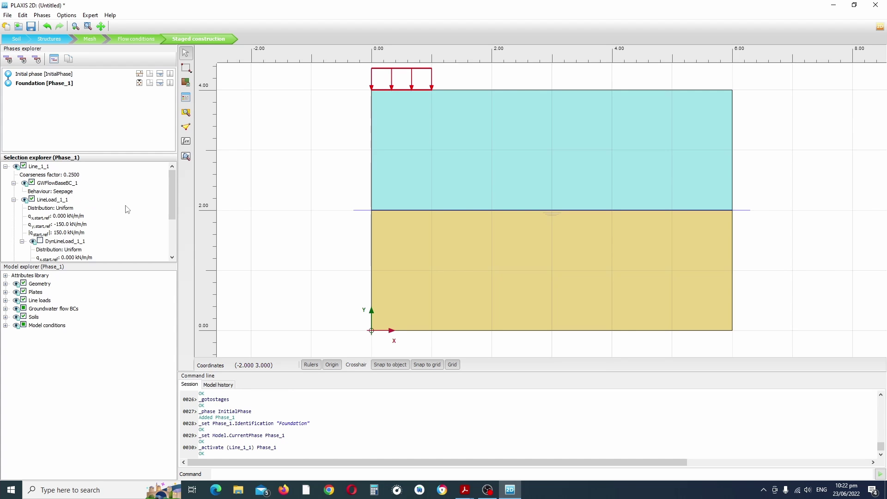
pyautogui.scroll(-2, 169, 201)
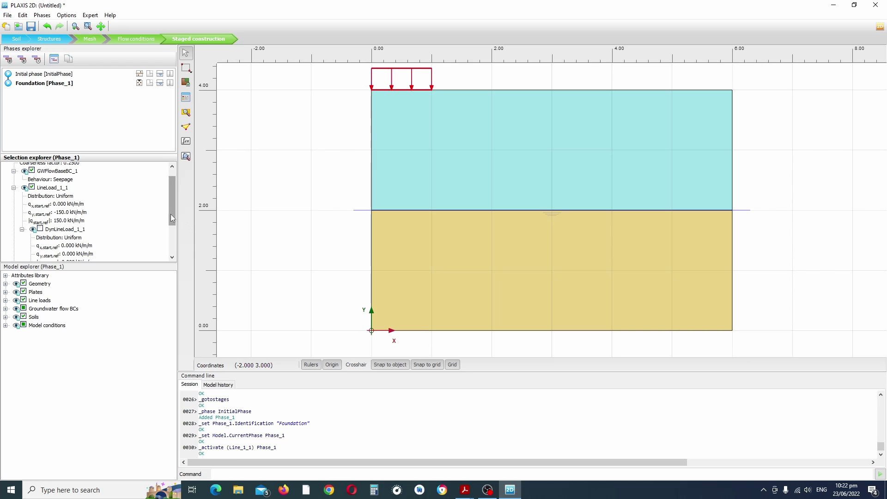
pyautogui.moveTo(171, 221); pyautogui.dragTo(171, 193)
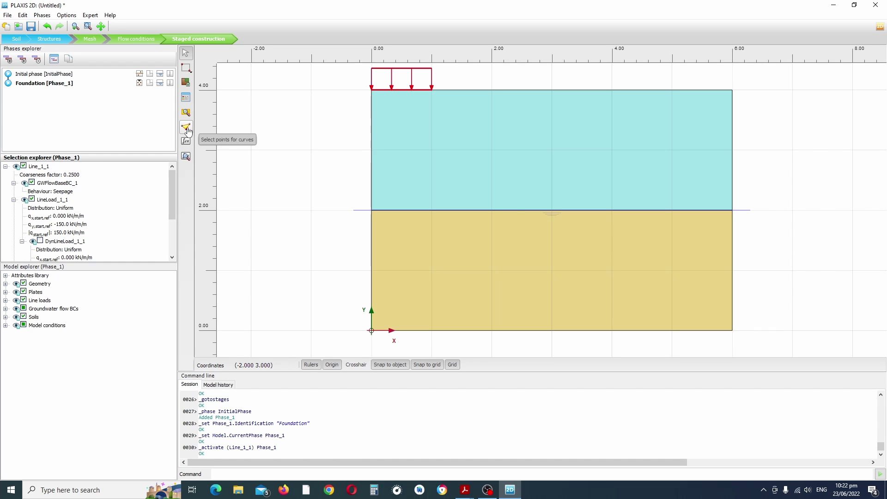
# Pick Node 1, the mesh point closest to (0, 4), for load-displacement curves and return to Input
pyautogui.click(187, 130)
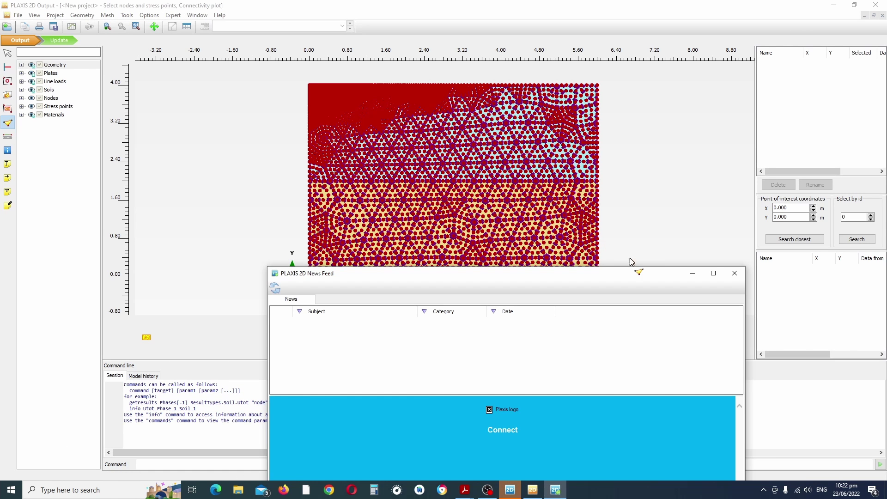
pyautogui.click(733, 273)
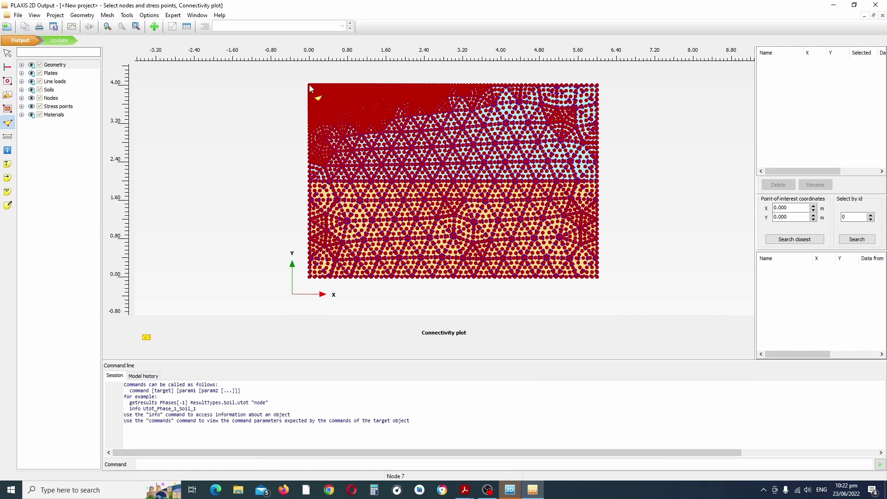
pyautogui.click(791, 217)
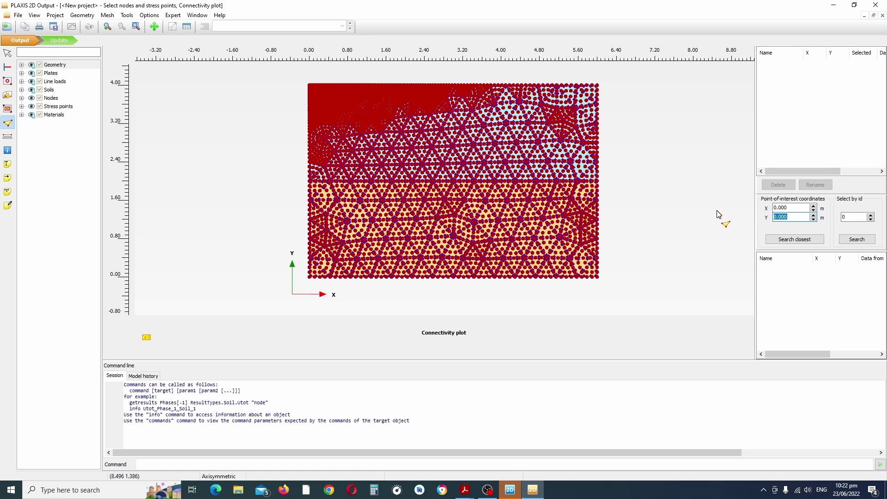
pyautogui.write('4')
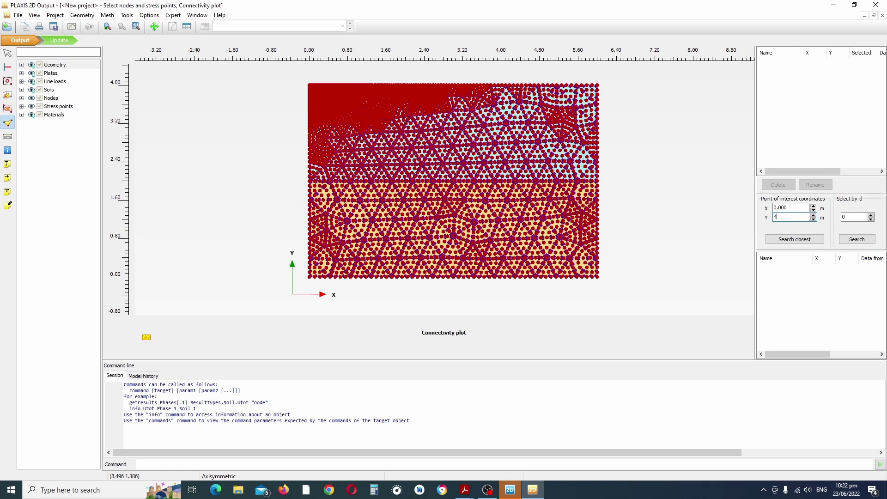
pyautogui.click(810, 240)
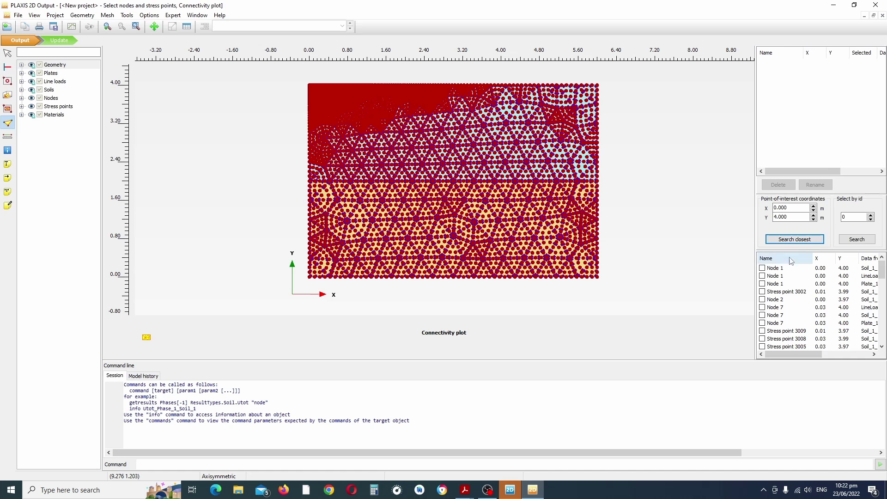
pyautogui.click(762, 268)
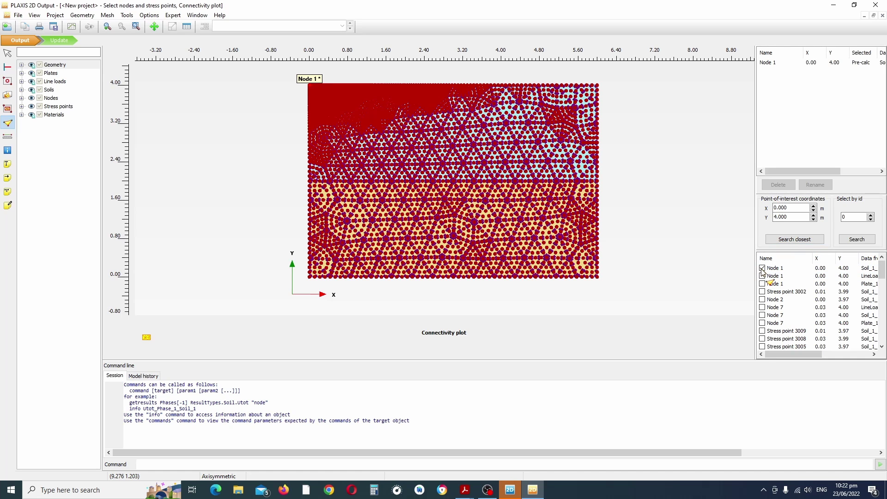
pyautogui.click(59, 41)
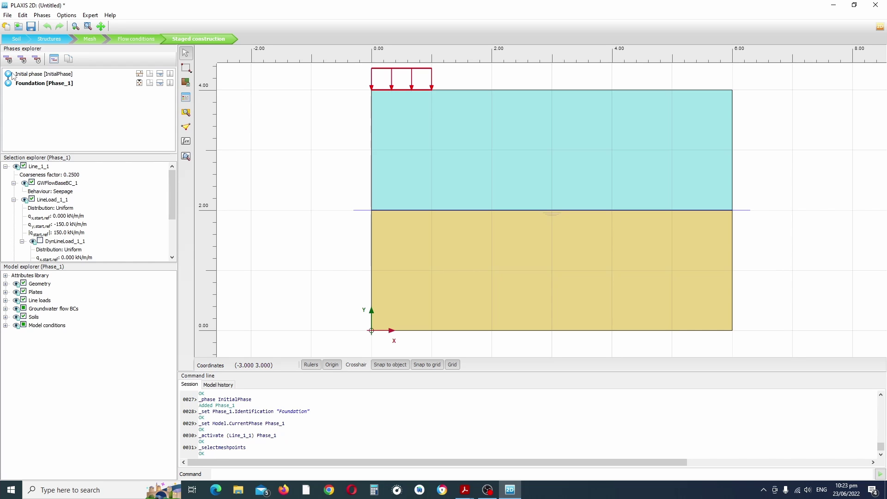
# Calculate the Initial and Foundation phases, then launch the results viewer
pyautogui.click(190, 143)
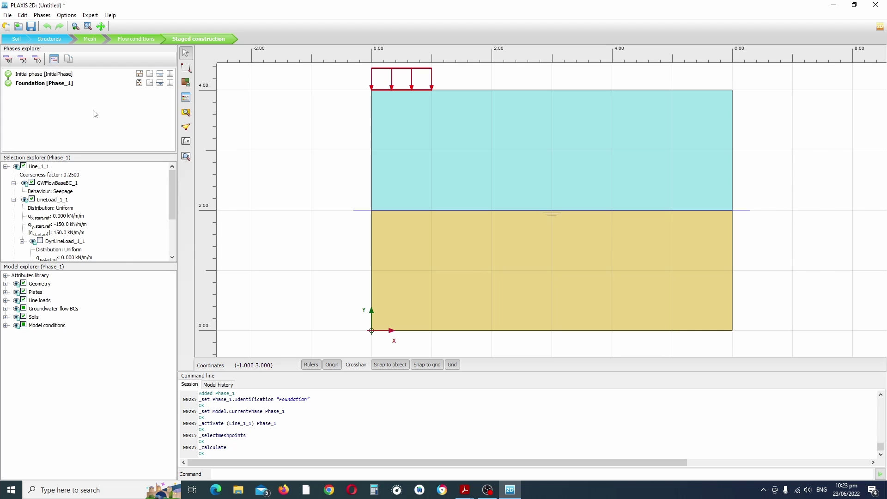
pyautogui.click(187, 159)
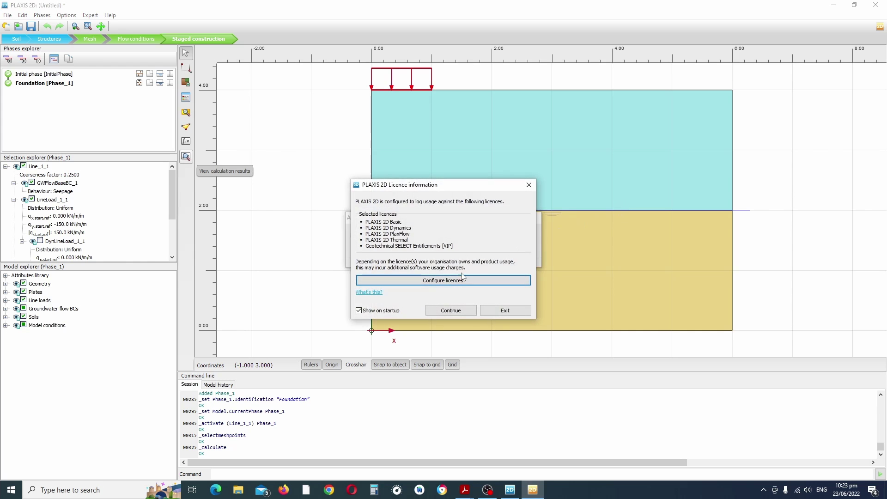
# View the Initial phase, then the Foundation phase deformed mesh with 0.03212 m maximum displacement
pyautogui.click(449, 312)
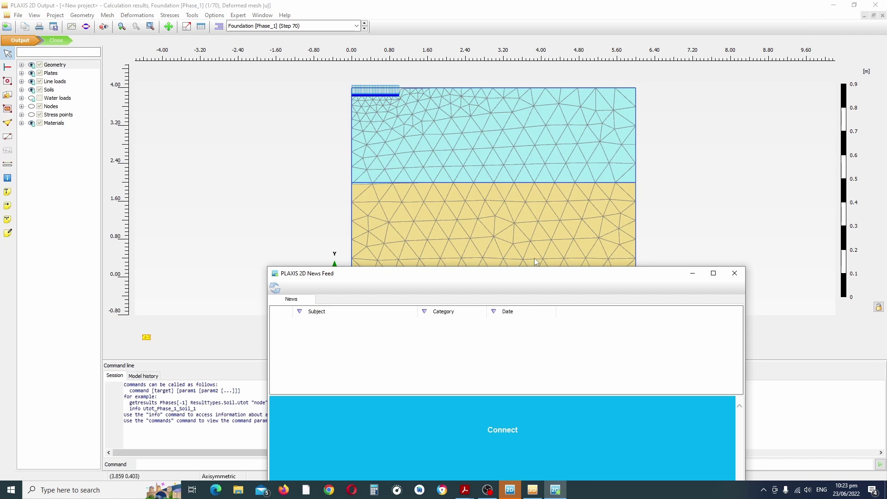
pyautogui.click(734, 273)
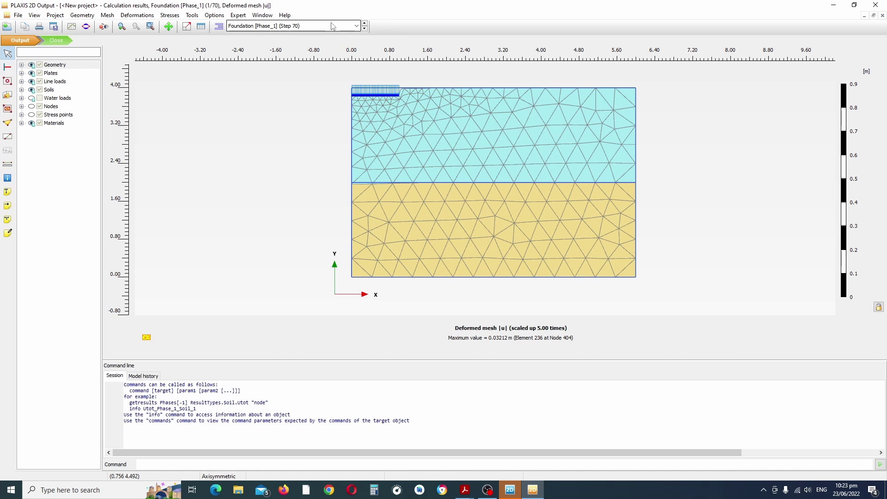
pyautogui.click(356, 25)
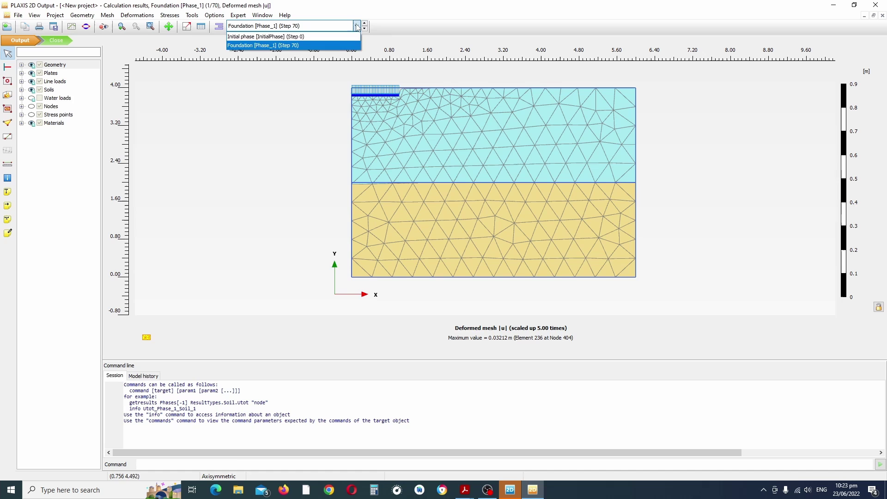
pyautogui.click(334, 37)
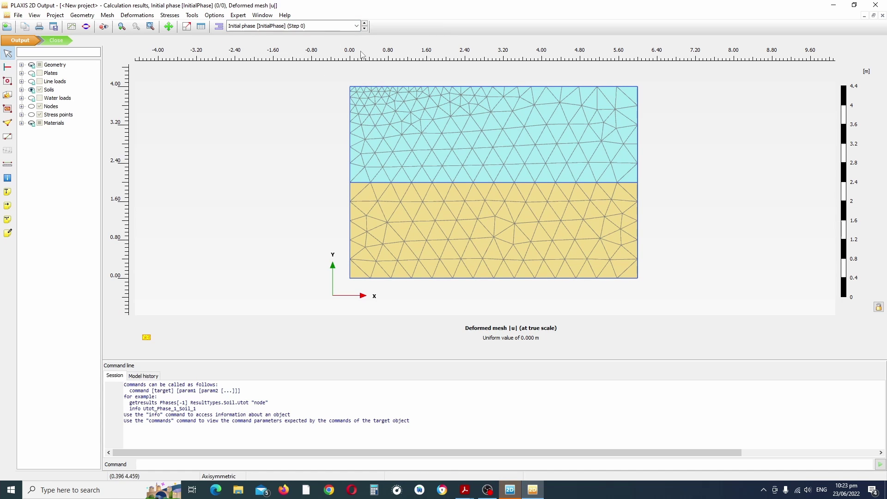
pyautogui.click(357, 26)
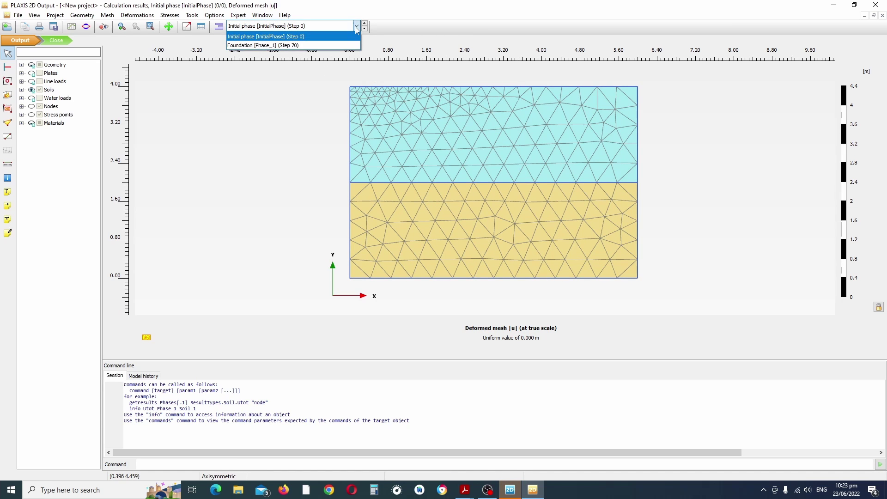
pyautogui.click(335, 43)
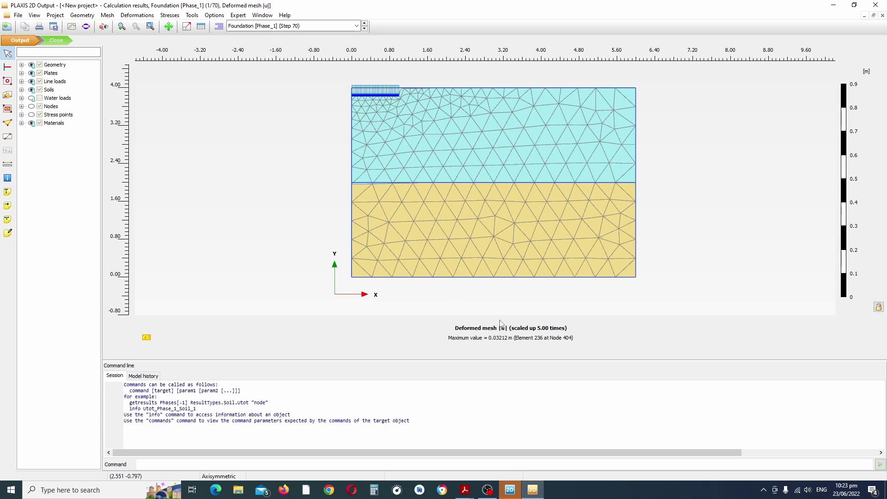